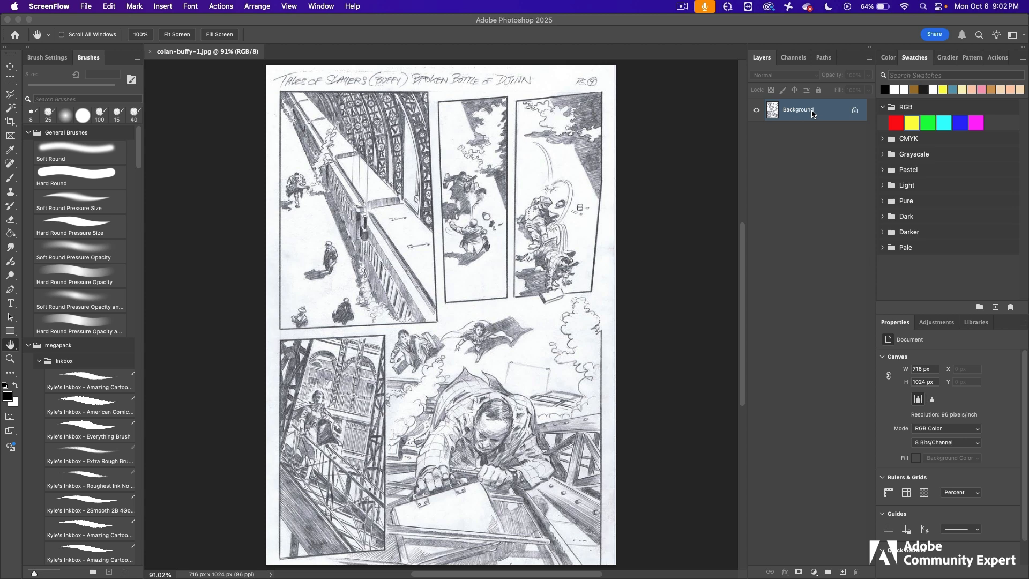
Duplicate the Background layer within the same document under the name "new art".
{"action": "right_click", "coordinate": [816, 113]}
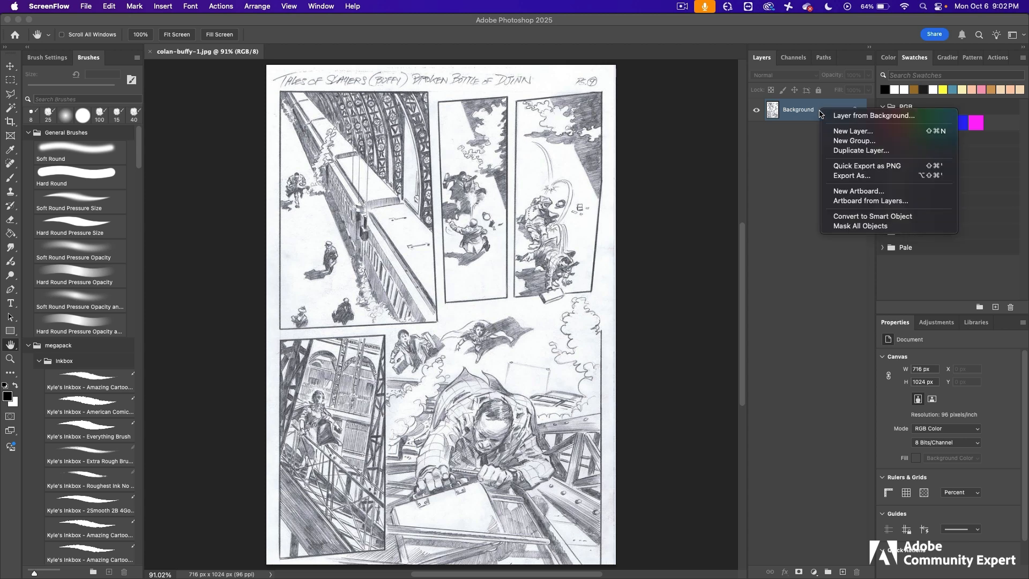
{"action": "left_click", "coordinate": [885, 152]}
{"action": "type", "text": "new art"}
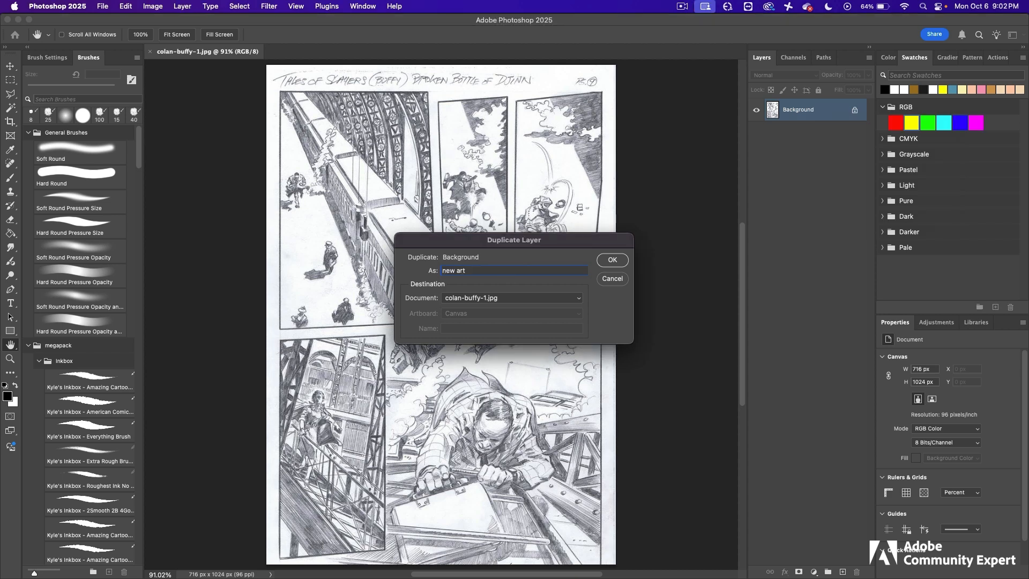
{"action": "key", "text": "Return"}
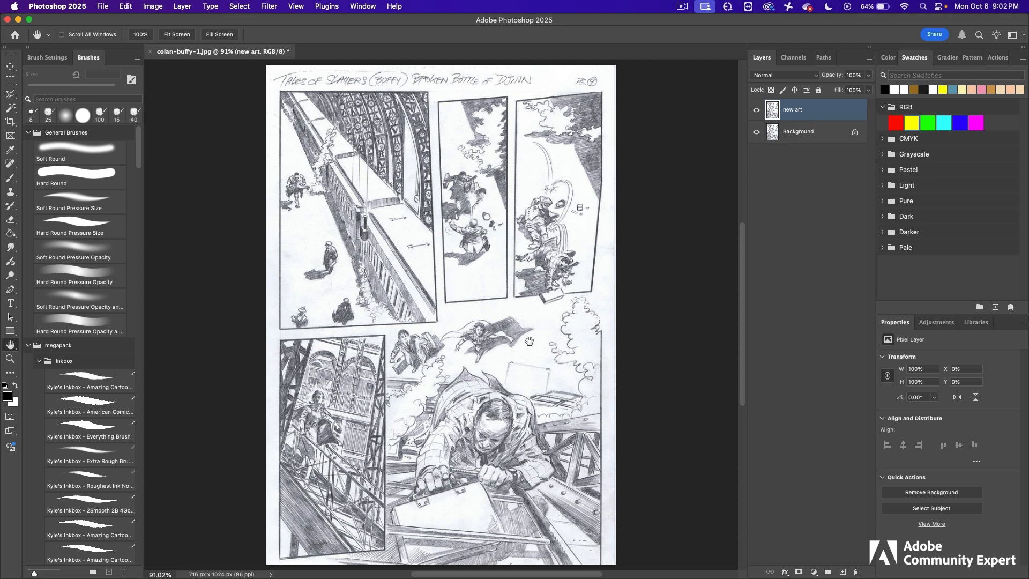
Desaturate the new art layer to strip the colour tint from the scanned pencils.
{"action": "left_click", "coordinate": [152, 6]}
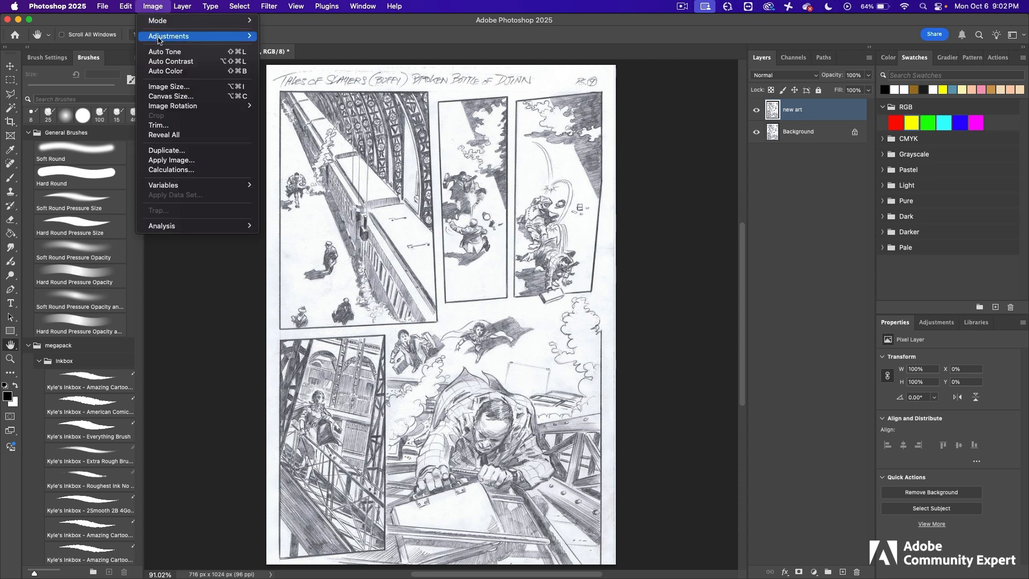
{"action": "mouse_move", "coordinate": [170, 39]}
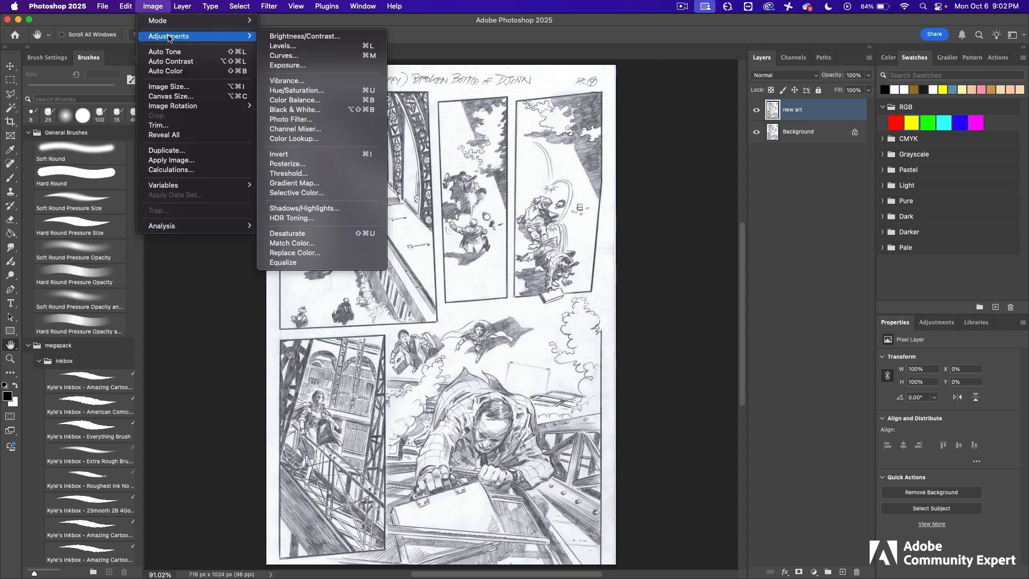
{"action": "left_click", "coordinate": [321, 234]}
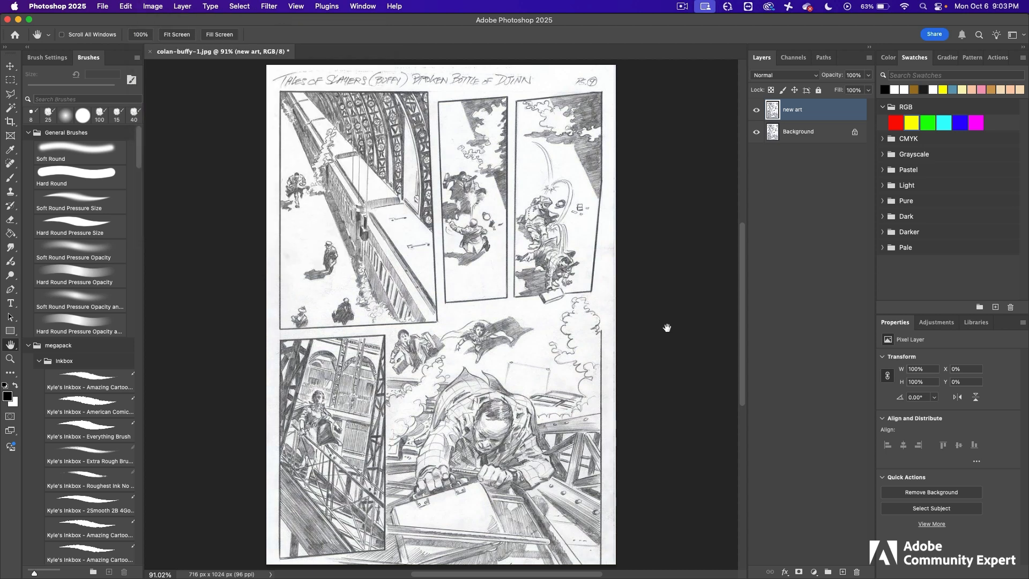
Add a Levels adjustment layer above new art with input levels of 152, 1.00 and 236 to turn the pencils into dark inks.
{"action": "left_click", "coordinate": [815, 572]}
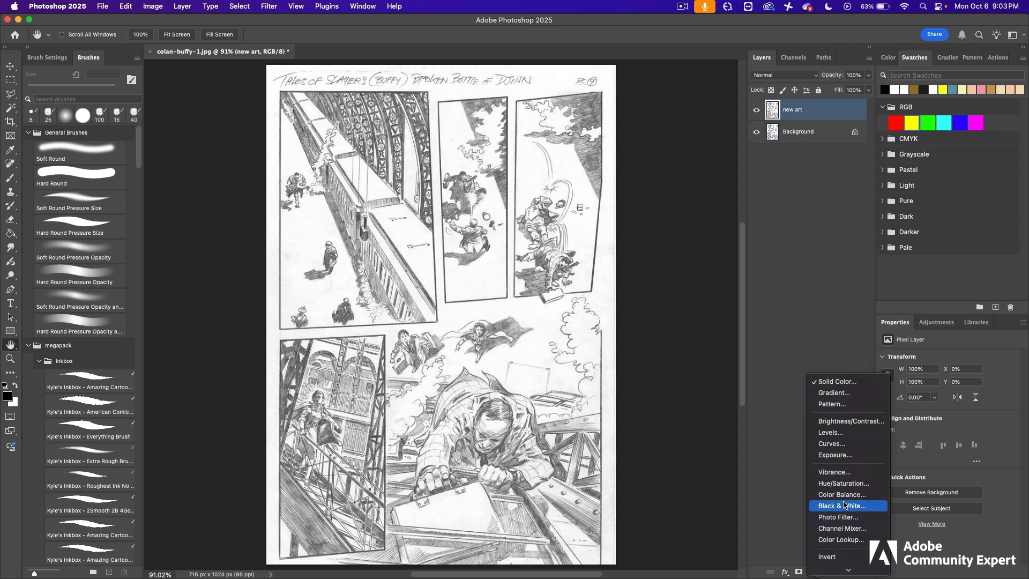
{"action": "left_click", "coordinate": [856, 435]}
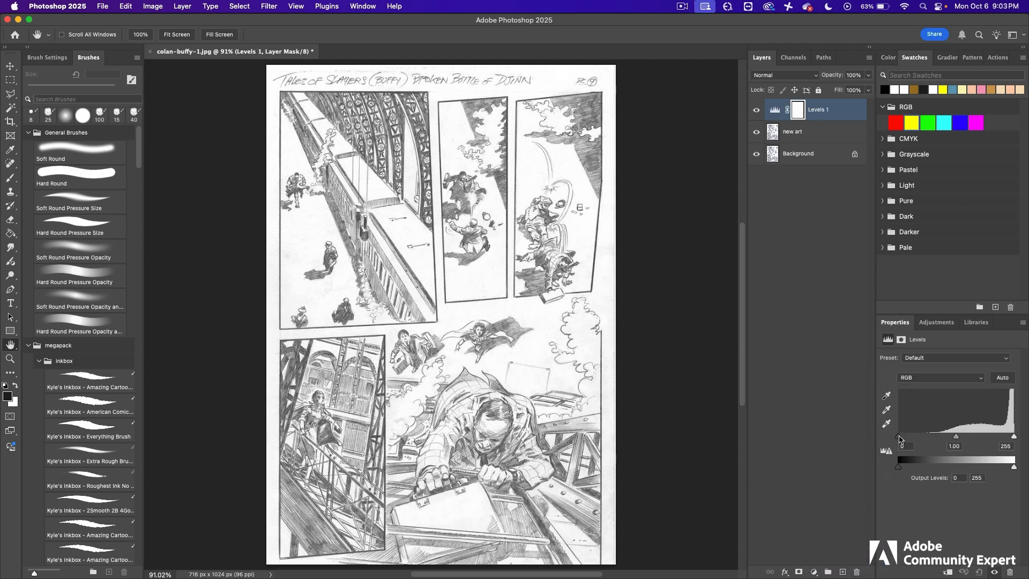
{"action": "left_click_drag", "start_coordinate": [900, 437], "coordinate": [1005, 437]}
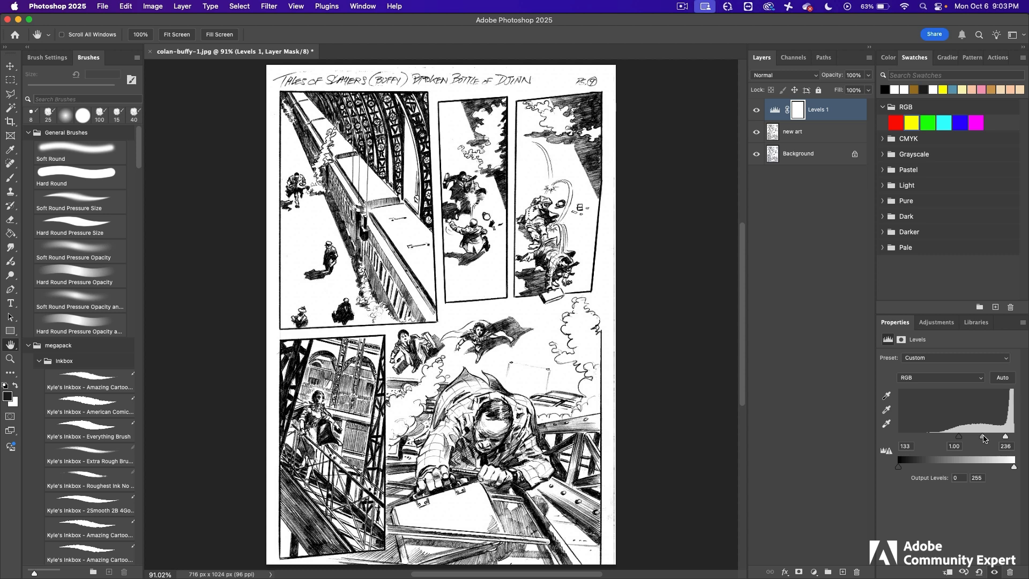
{"action": "left_click_drag", "start_coordinate": [984, 439], "coordinate": [993, 438]}
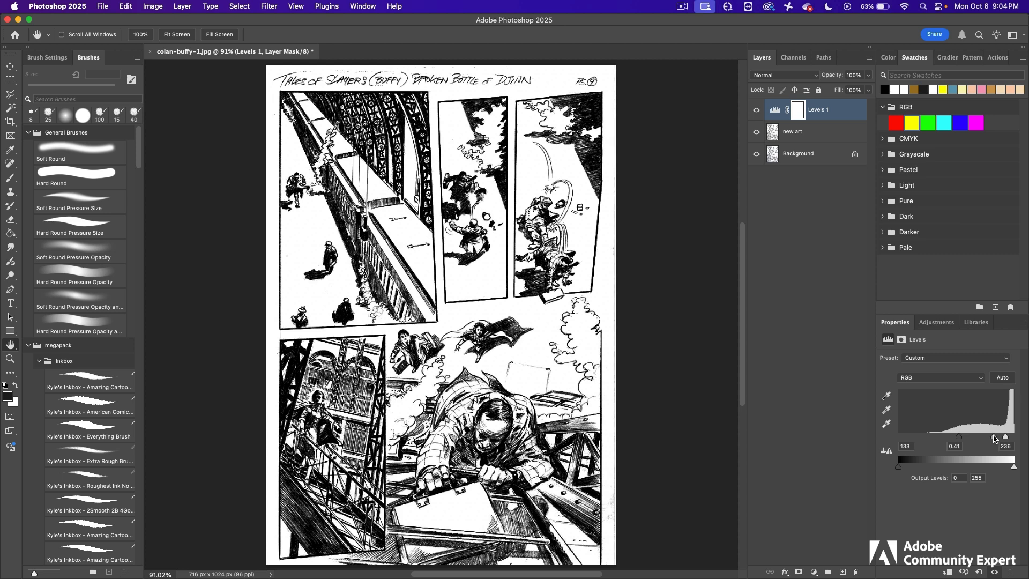
{"action": "left_click_drag", "start_coordinate": [994, 439], "coordinate": [984, 439]}
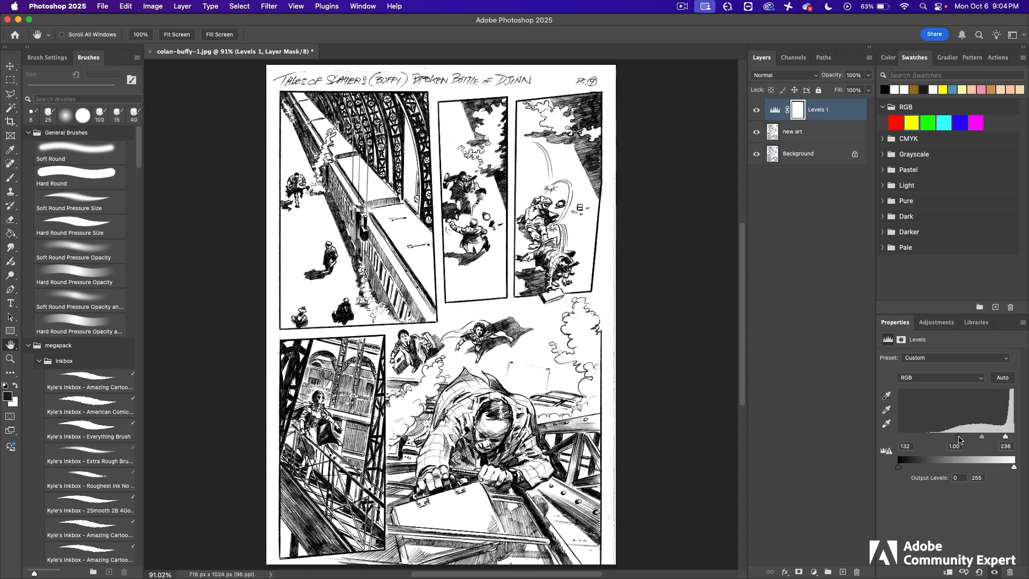
{"action": "left_click_drag", "start_coordinate": [959, 439], "coordinate": [968, 440]}
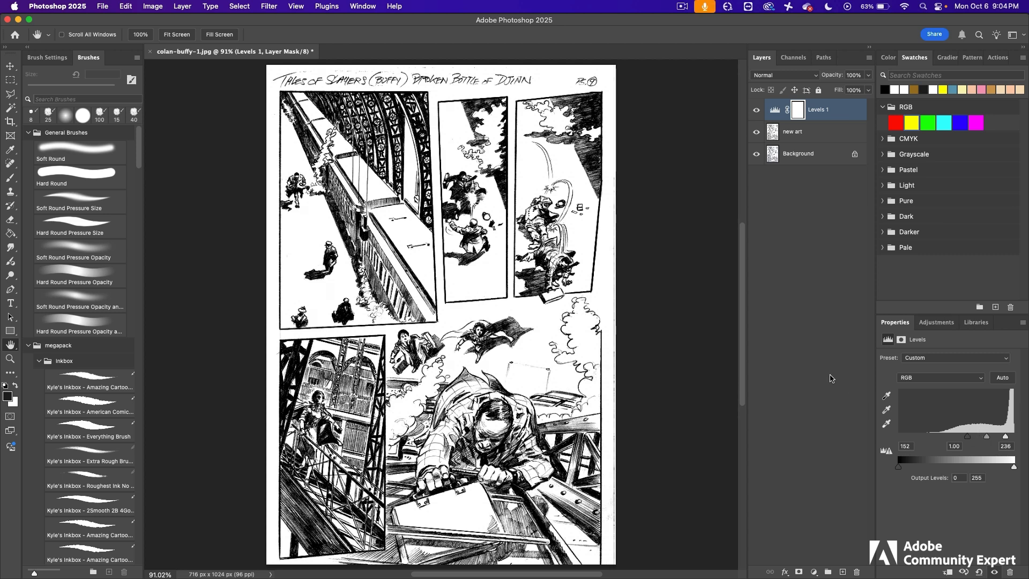
Compare the artwork with and without the Levels adjustment and new art layers by toggling their visibility.
{"action": "left_click", "coordinate": [757, 109]}
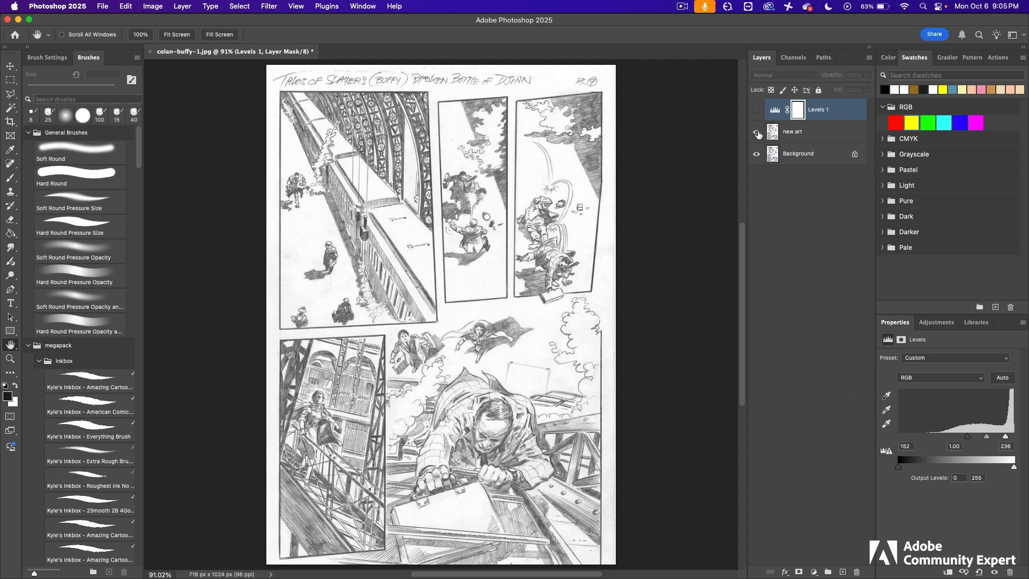
{"action": "left_click", "coordinate": [756, 133]}
{"action": "left_click", "coordinate": [761, 133]}
{"action": "left_click", "coordinate": [756, 110]}
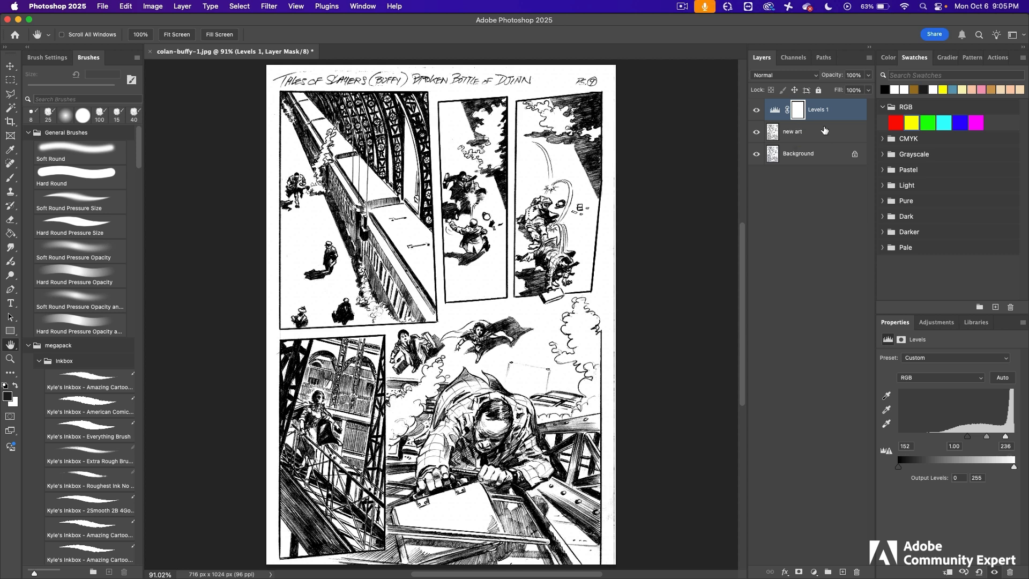
Duplicate the Levels 1 and new art layers together within the current document.
{"action": "left_click", "coordinate": [814, 133], "text": "shift"}
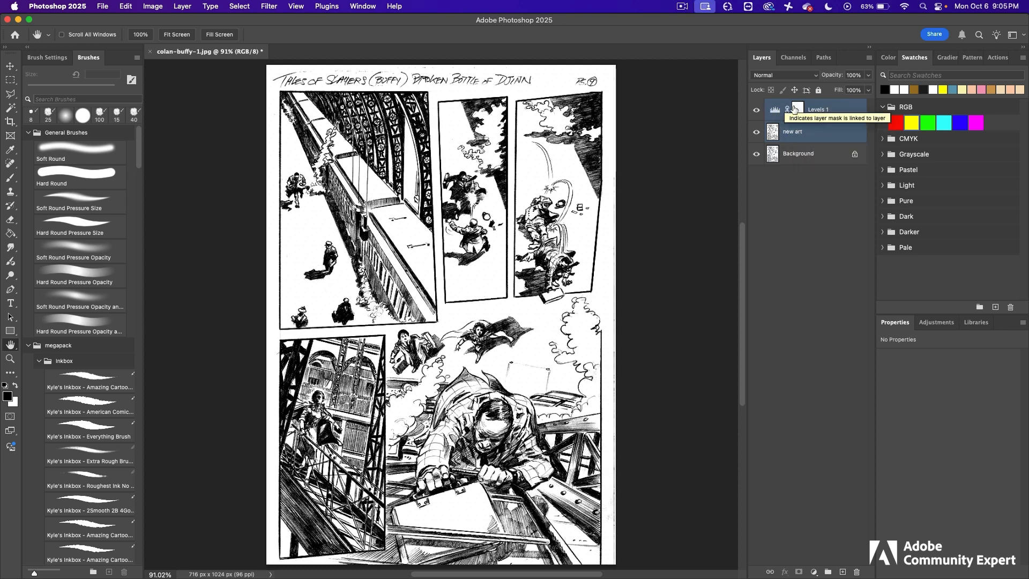
{"action": "right_click", "coordinate": [827, 123]}
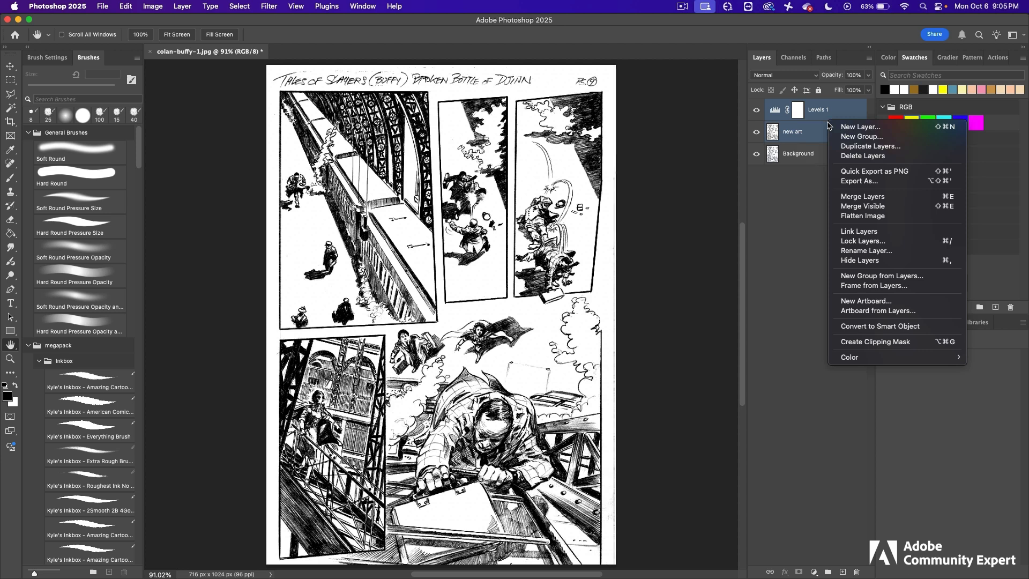
{"action": "left_click", "coordinate": [843, 145]}
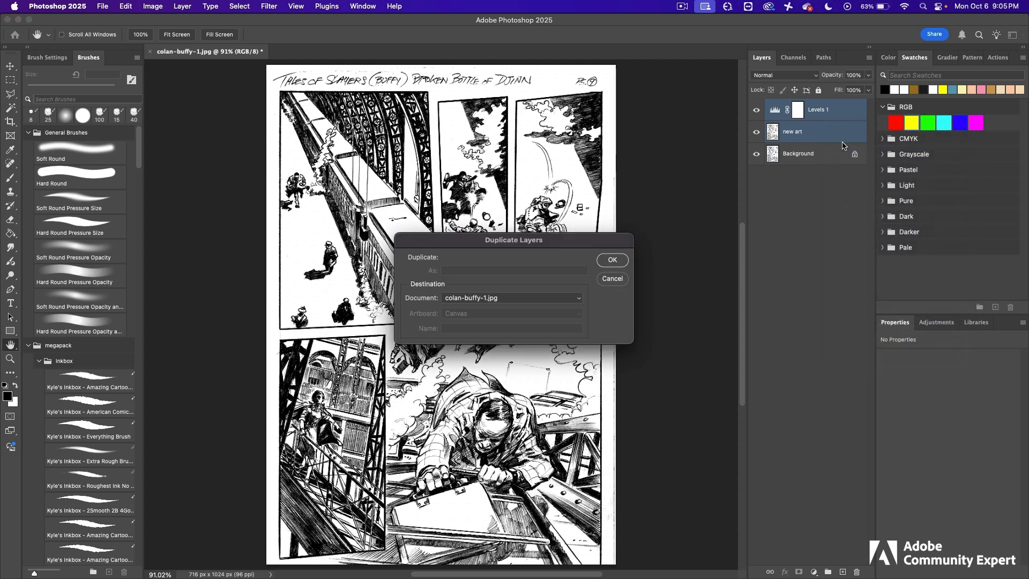
{"action": "left_click", "coordinate": [611, 261]}
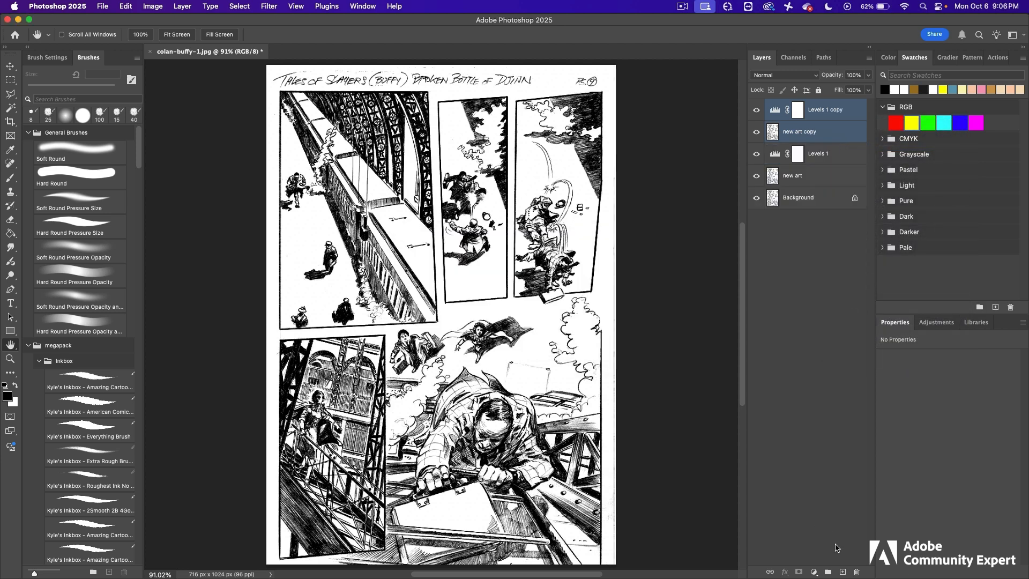
Create a new empty layer at the top of the stack and name it "colors".
{"action": "left_click", "coordinate": [843, 572]}
{"action": "double_click", "coordinate": [795, 111]}
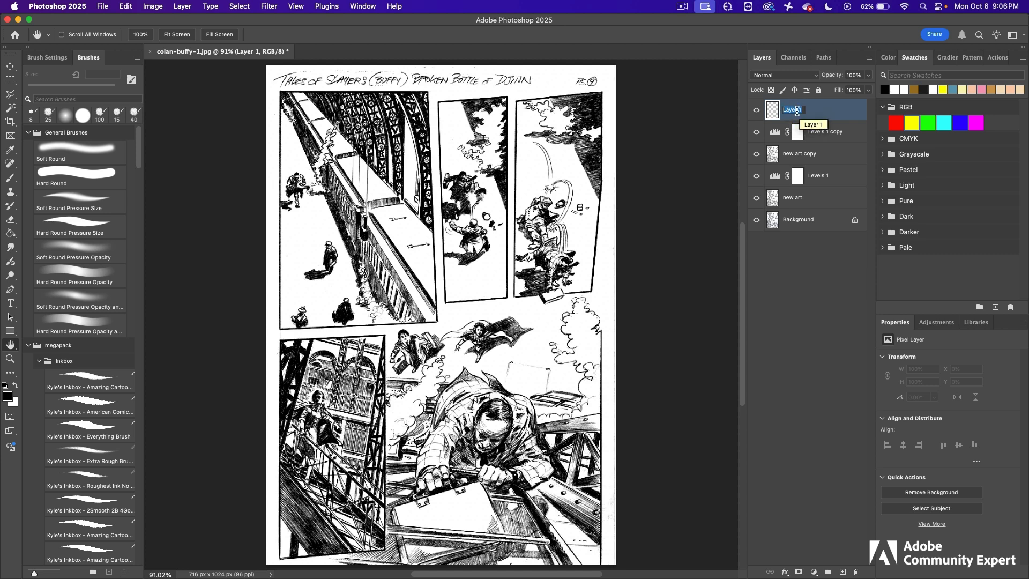
{"action": "type", "text": "colors"}
{"action": "key", "text": "Return"}
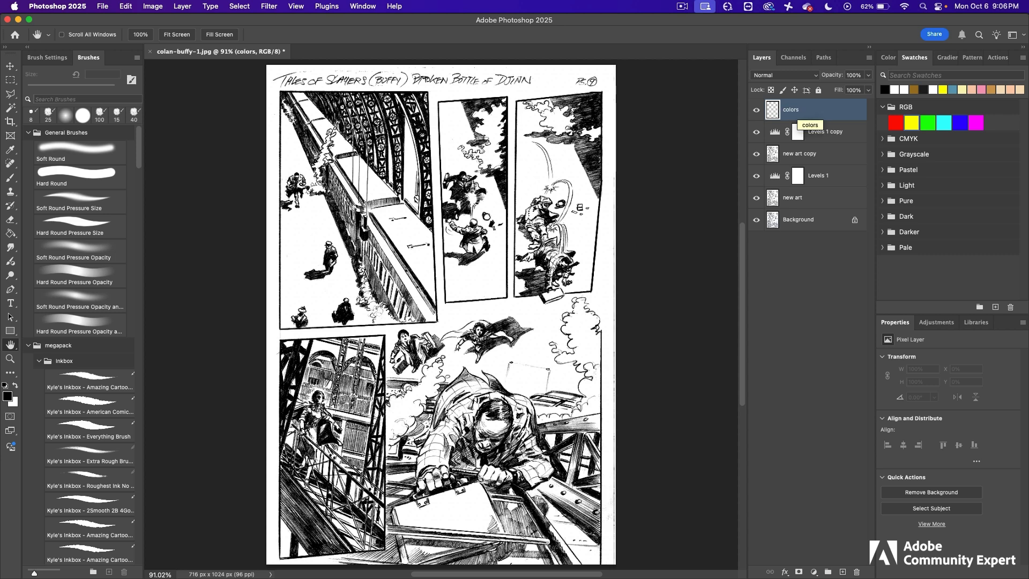
Set the foreground colour to pure RGB red (ff0000).
{"action": "left_click", "coordinate": [895, 124]}
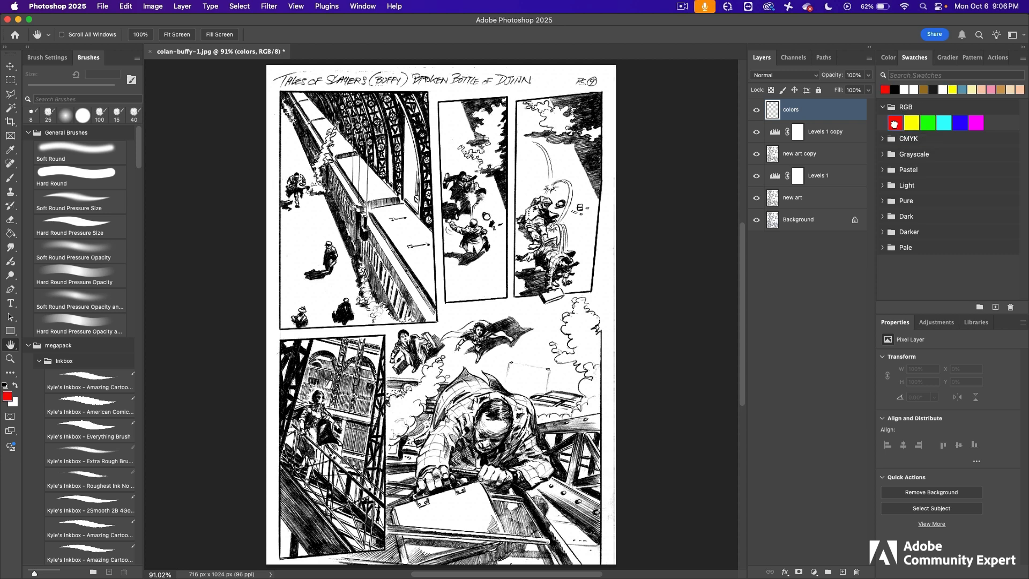
{"action": "left_click", "coordinate": [7, 397]}
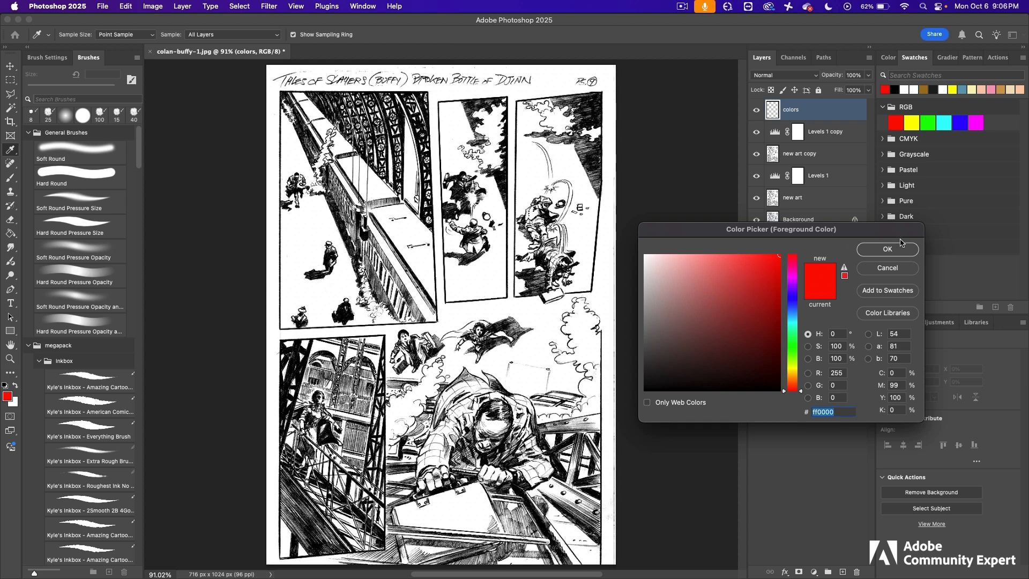
{"action": "left_click", "coordinate": [888, 250]}
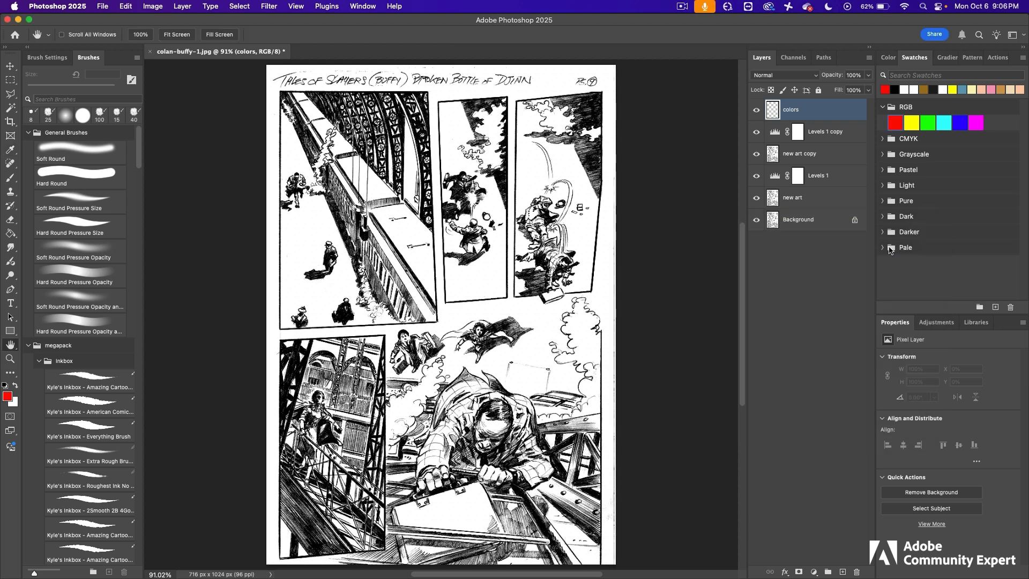
With the Hard Round brush at 300 px, paint a large red circle on the colors layer, and move that layer below new art copy.
{"action": "left_click", "coordinate": [70, 177]}
{"action": "key", "text": "bracketright"}
{"action": "key", "text": "bracketright"}
{"action": "key", "text": "bracketright"}
{"action": "key", "text": "bracketright"}
{"action": "key", "text": "bracketright"}
{"action": "key", "text": "bracketright"}
{"action": "key", "text": "bracketright"}
{"action": "key", "text": "bracketright"}
{"action": "key", "text": "bracketright"}
{"action": "key", "text": "bracketright"}
{"action": "key", "text": "bracketright"}
{"action": "key", "text": "bracketright"}
{"action": "key", "text": "bracketright"}
{"action": "key", "text": "bracketright"}
{"action": "key", "text": "bracketright"}
{"action": "key", "text": "bracketright"}
{"action": "key", "text": "bracketright"}
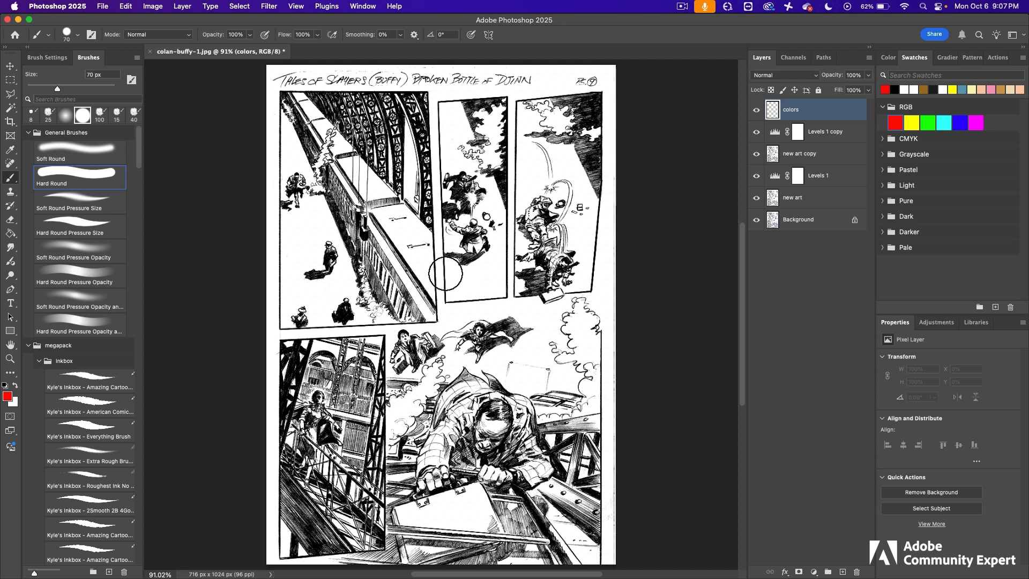
{"action": "mouse_move", "coordinate": [432, 266]}
{"action": "left_mouse_down"}
{"action": "mouse_move", "coordinate": [453, 298]}
{"action": "mouse_move", "coordinate": [433, 311]}
{"action": "mouse_move", "coordinate": [431, 284]}
{"action": "left_mouse_up"}
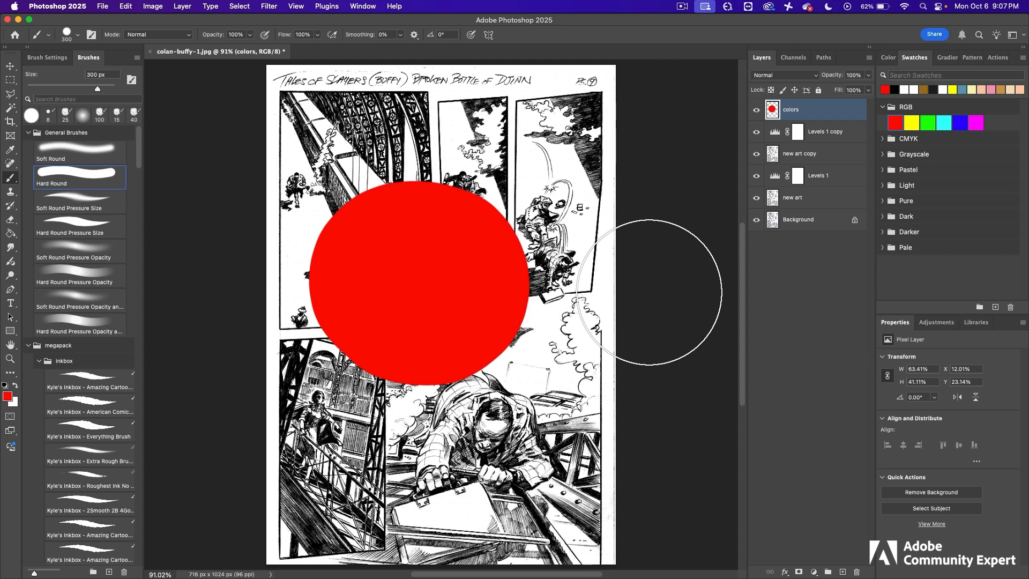
{"action": "left_click_drag", "start_coordinate": [805, 110], "coordinate": [814, 162]}
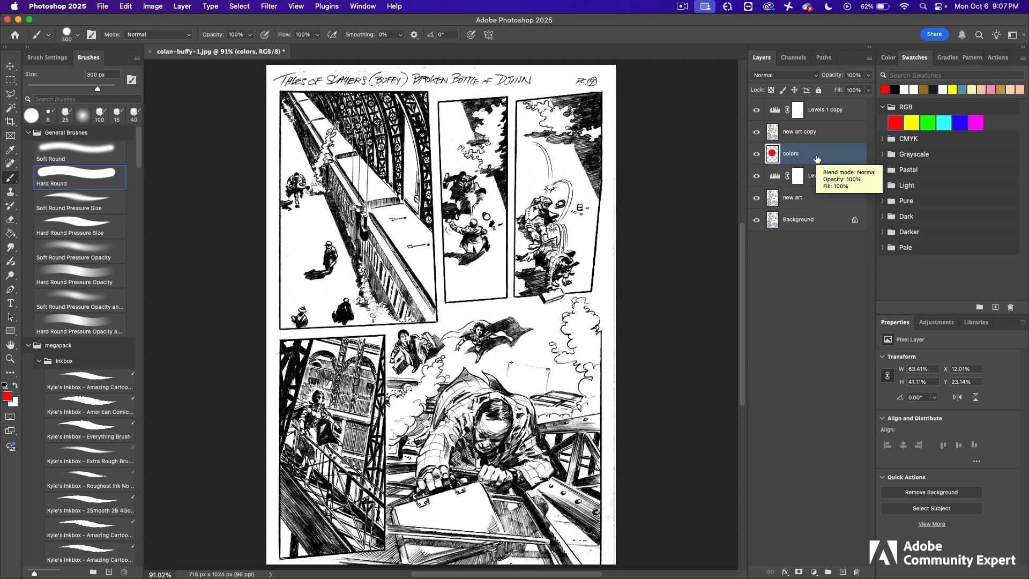
Merge the new art copy and Levels 1 copy layers, and set the merged layer's blend mode to Multiply.
{"action": "left_click", "coordinate": [798, 133]}
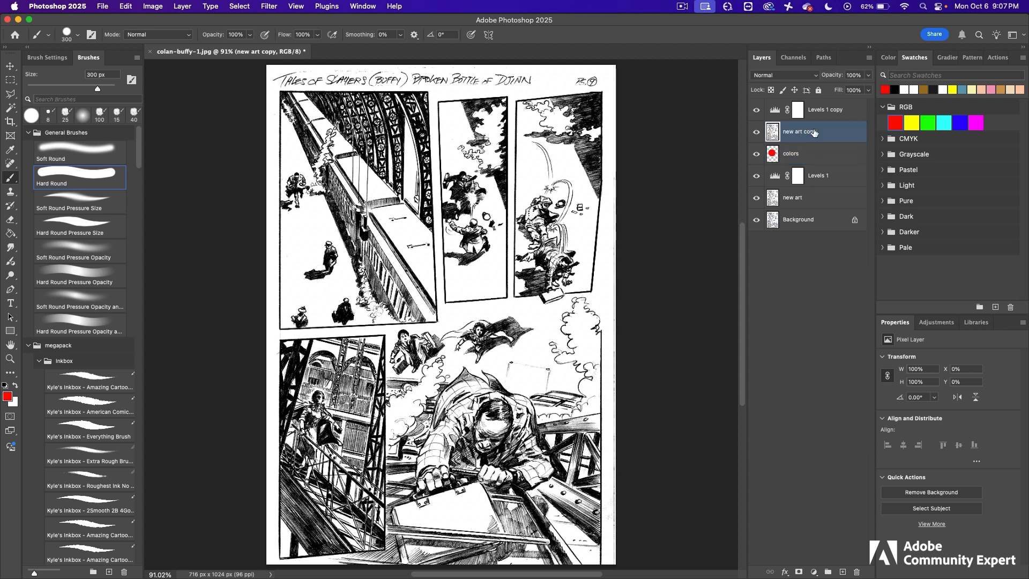
{"action": "left_click", "coordinate": [823, 113], "text": "shift"}
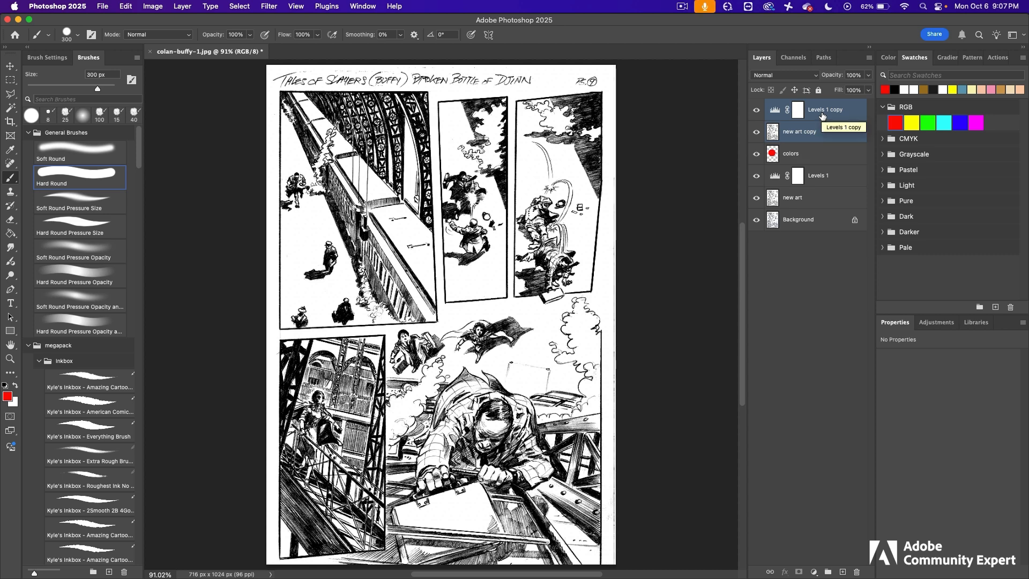
{"action": "right_click", "coordinate": [822, 116]}
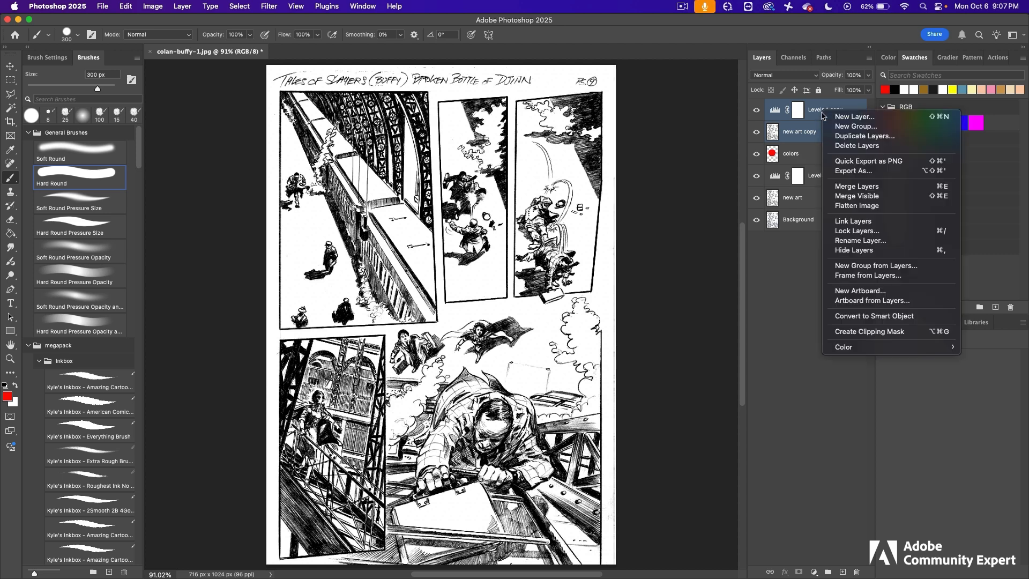
{"action": "left_click", "coordinate": [863, 187]}
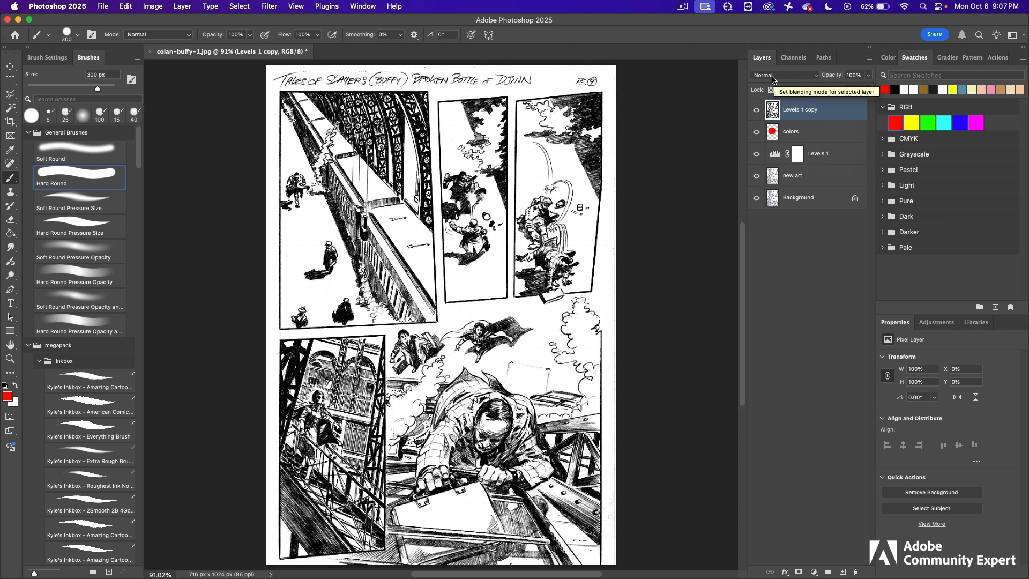
{"action": "left_click", "coordinate": [815, 78]}
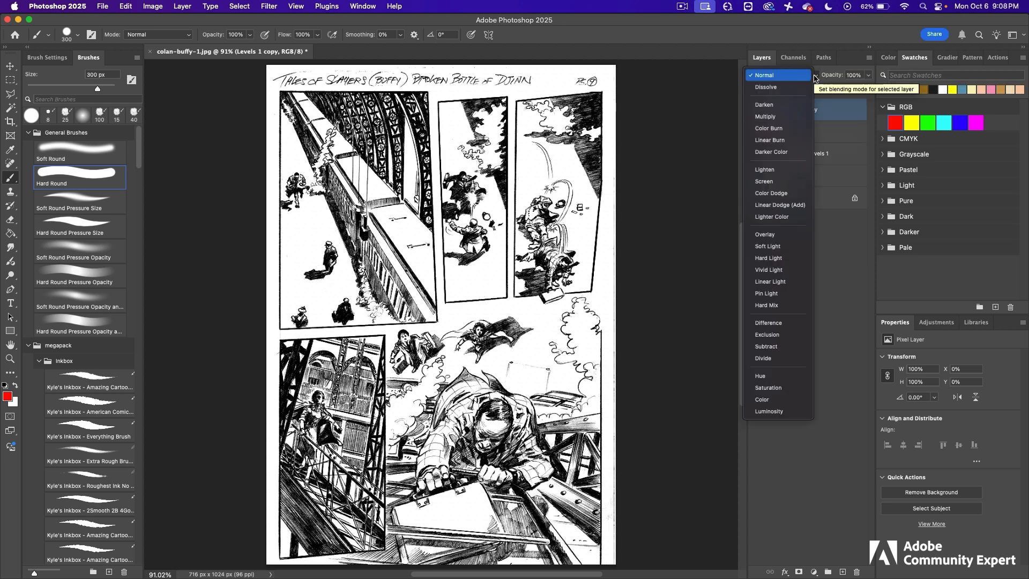
{"action": "left_click", "coordinate": [786, 119]}
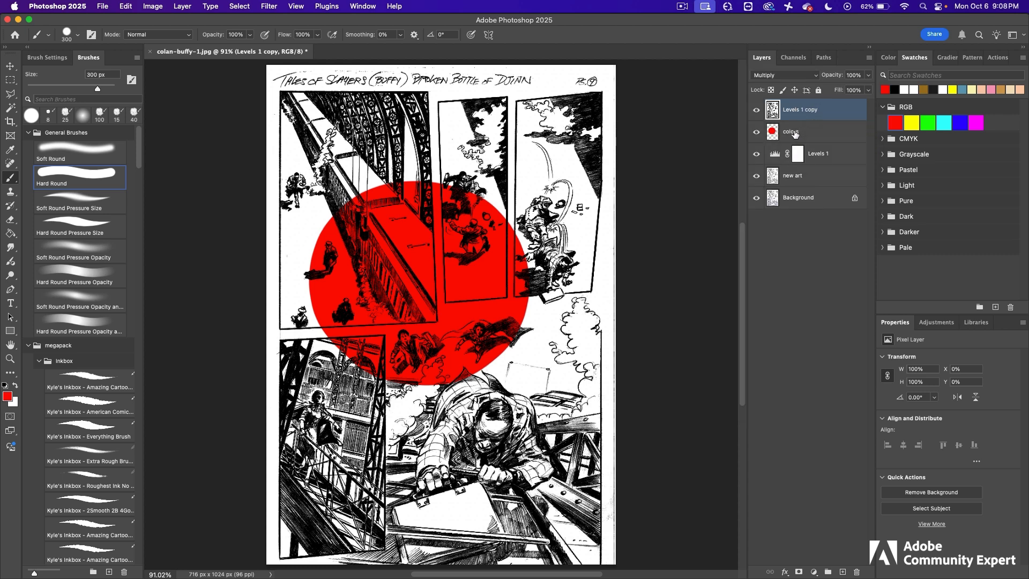
Make Levels 1 copy the active layer and hide the Levels 1, new art and Background layers.
{"action": "left_click", "coordinate": [795, 132]}
{"action": "left_click", "coordinate": [815, 154]}
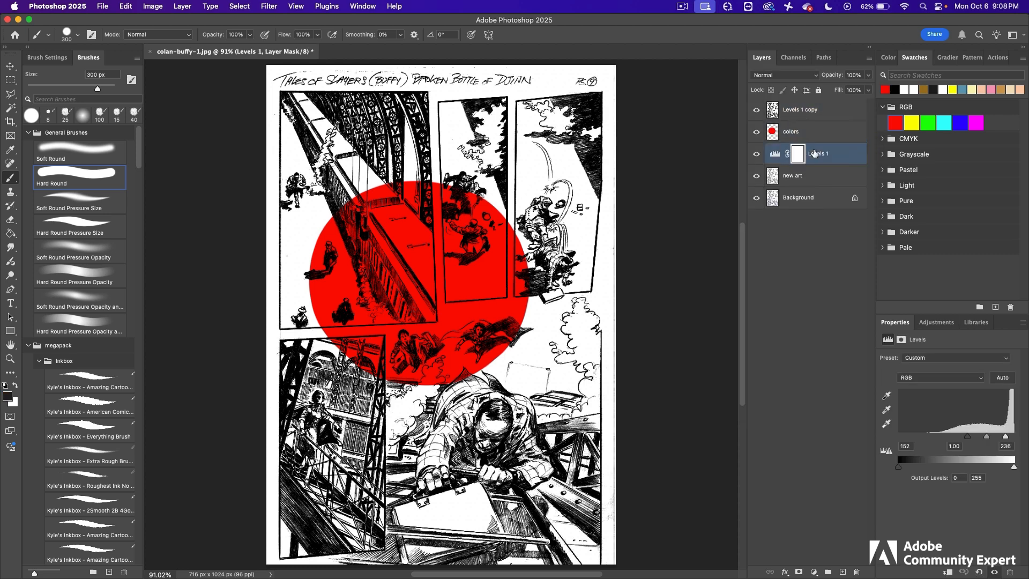
{"action": "left_click", "coordinate": [801, 175]}
{"action": "key", "text": "v"}
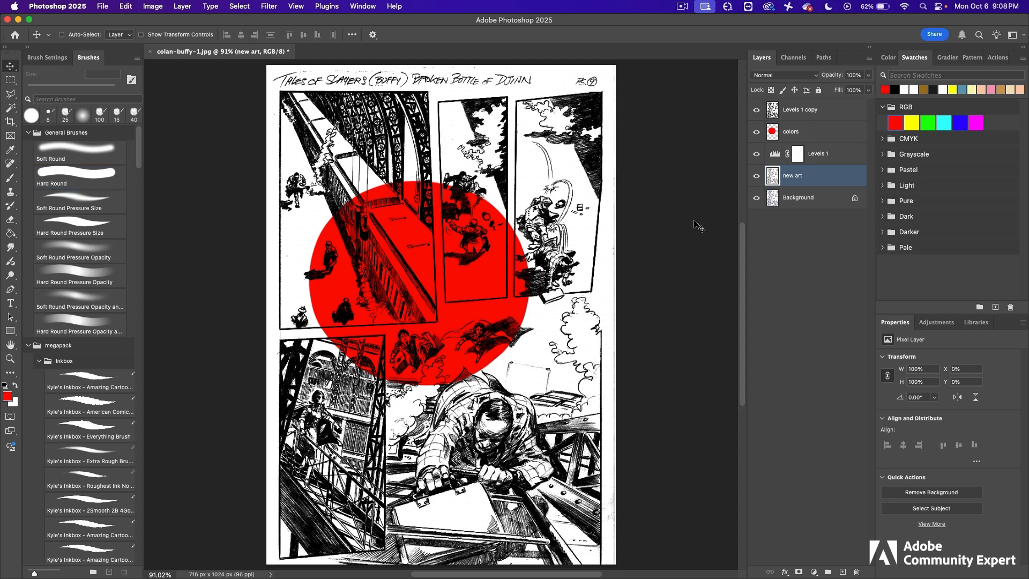
{"action": "left_click", "coordinate": [809, 111]}
{"action": "left_click_drag", "start_coordinate": [755, 156], "coordinate": [756, 199]}
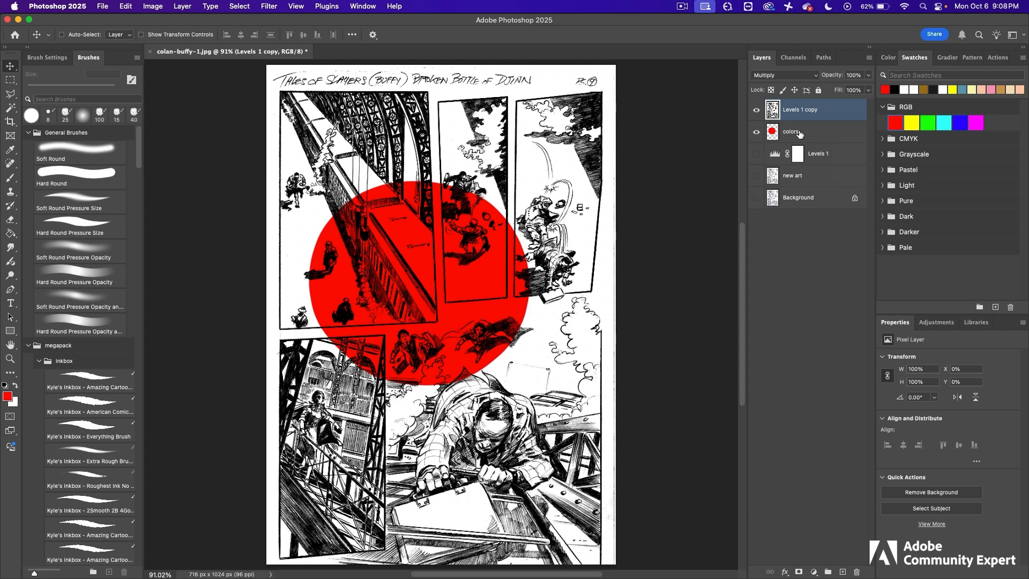
Add a new empty layer directly above the Levels 1 copy layer.
{"action": "key", "text": "alt+bracketleft"}
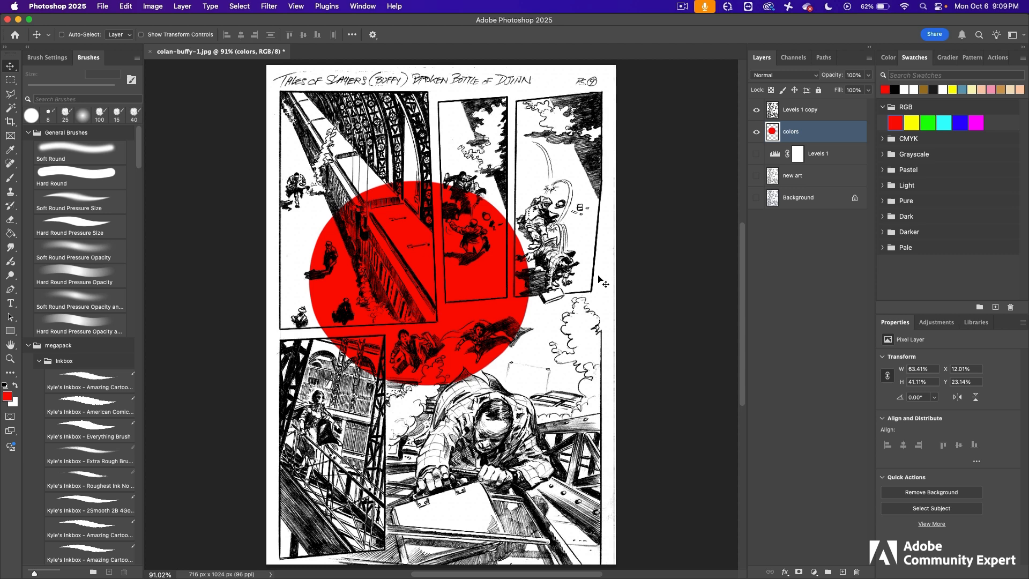
{"action": "left_click", "coordinate": [802, 111]}
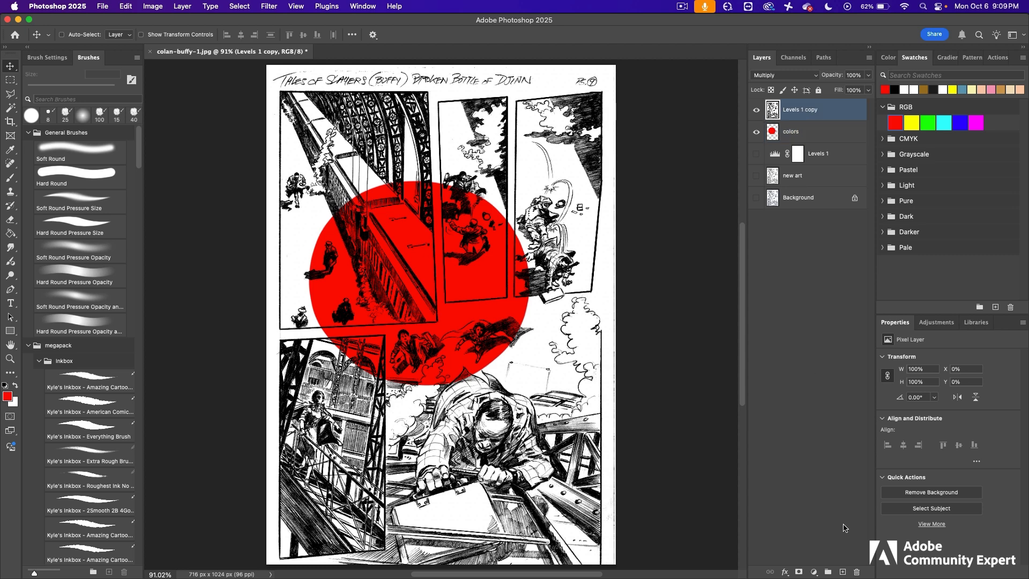
{"action": "left_click", "coordinate": [843, 572]}
Fill the new layer with white in Normal mode at 100%, and lower the layer's opacity to 80%.
{"action": "left_click", "coordinate": [126, 6]}
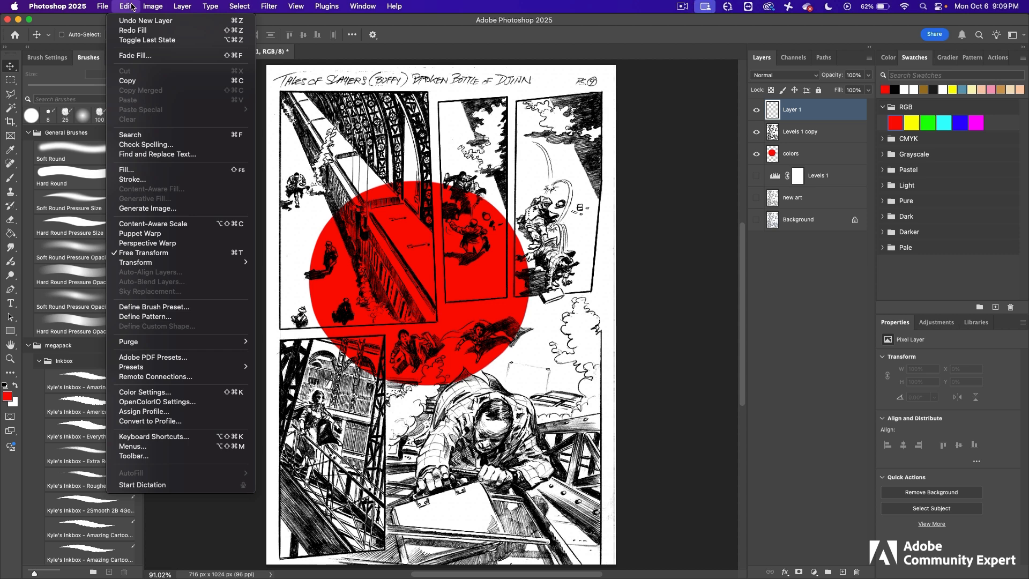
{"action": "left_click", "coordinate": [137, 168]}
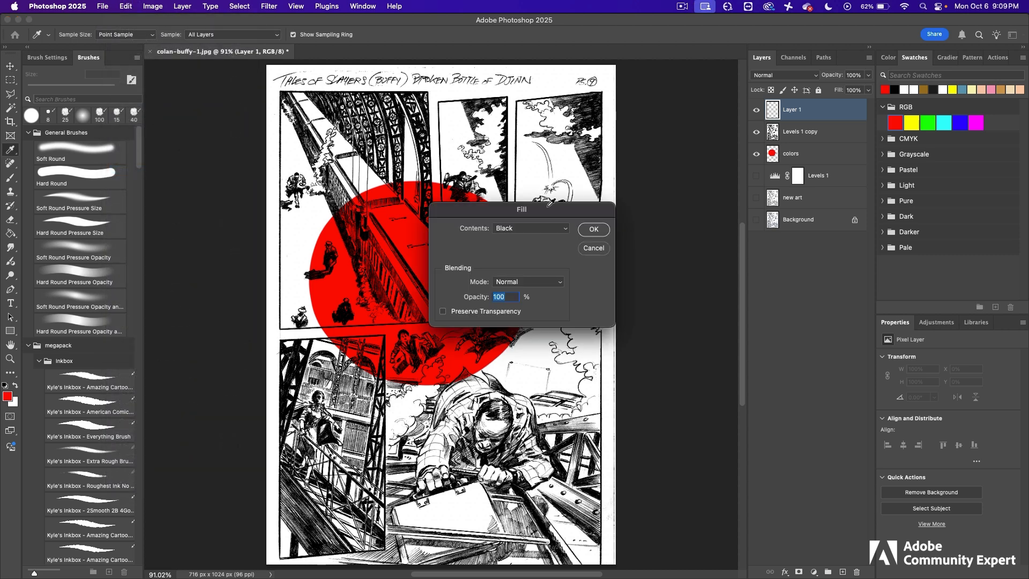
{"action": "left_click", "coordinate": [509, 230]}
{"action": "left_click", "coordinate": [516, 250]}
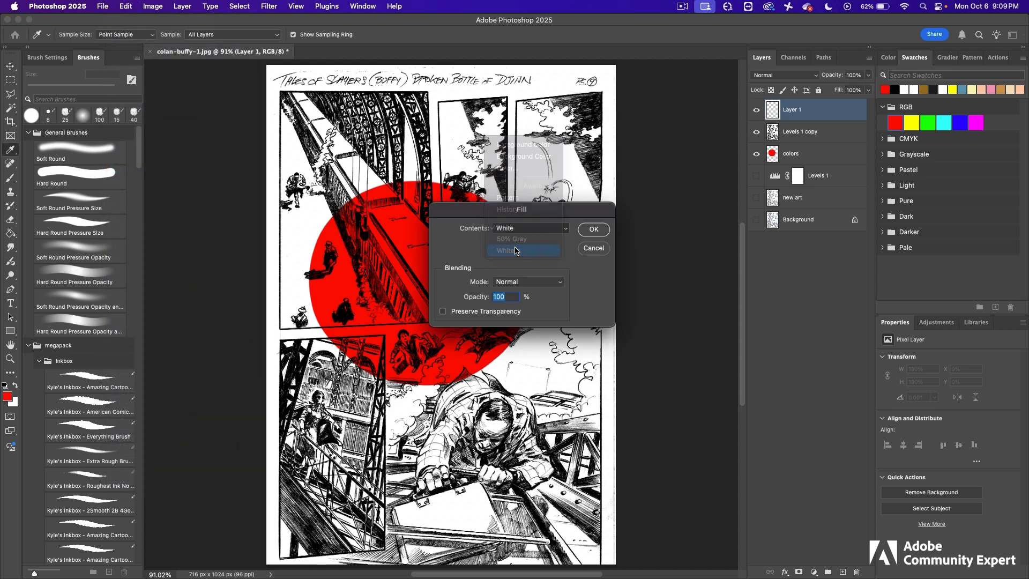
{"action": "left_click", "coordinate": [593, 231]}
{"action": "key", "text": "v"}
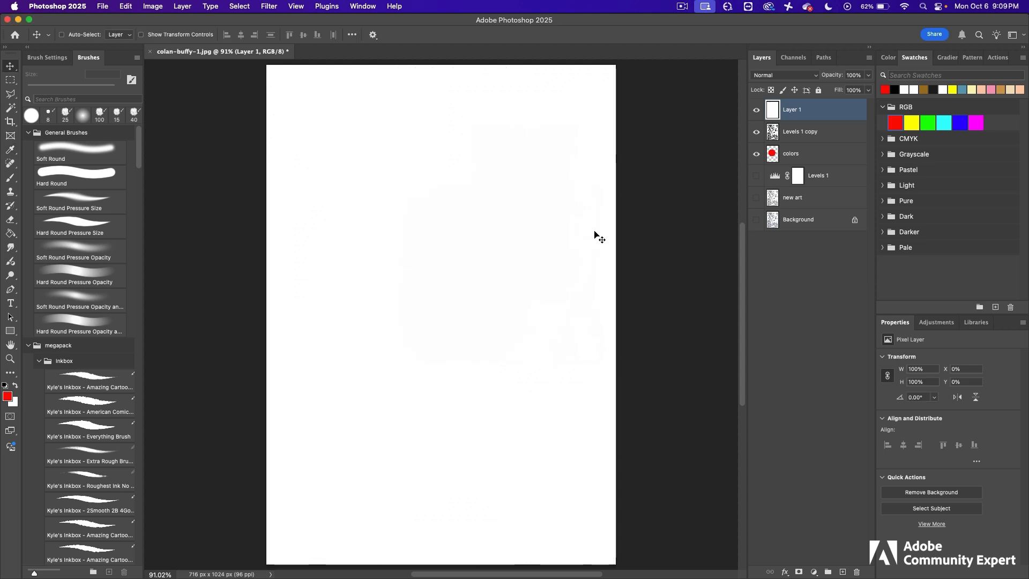
{"action": "left_click", "coordinate": [870, 76]}
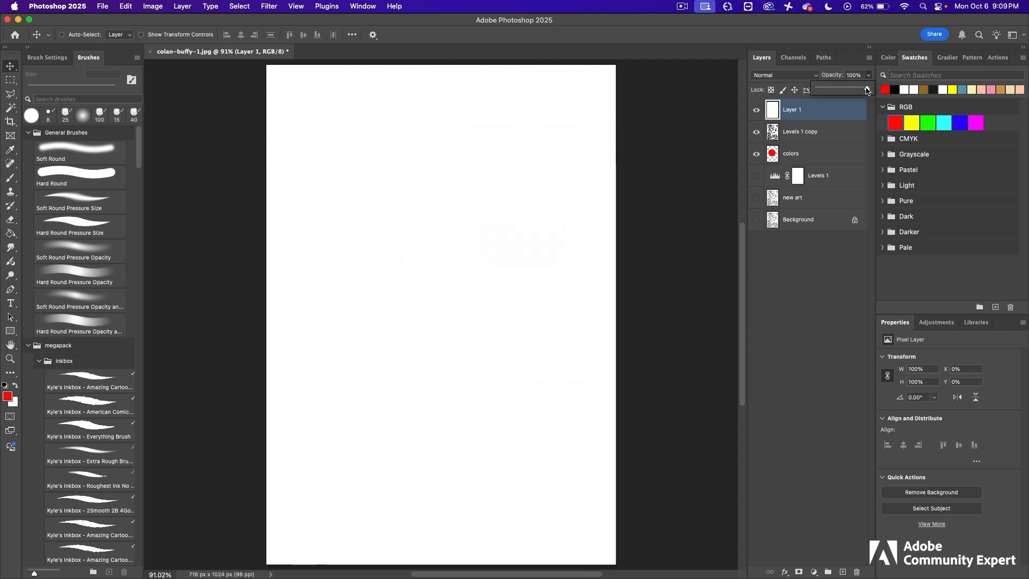
{"action": "left_click_drag", "start_coordinate": [867, 89], "coordinate": [857, 91]}
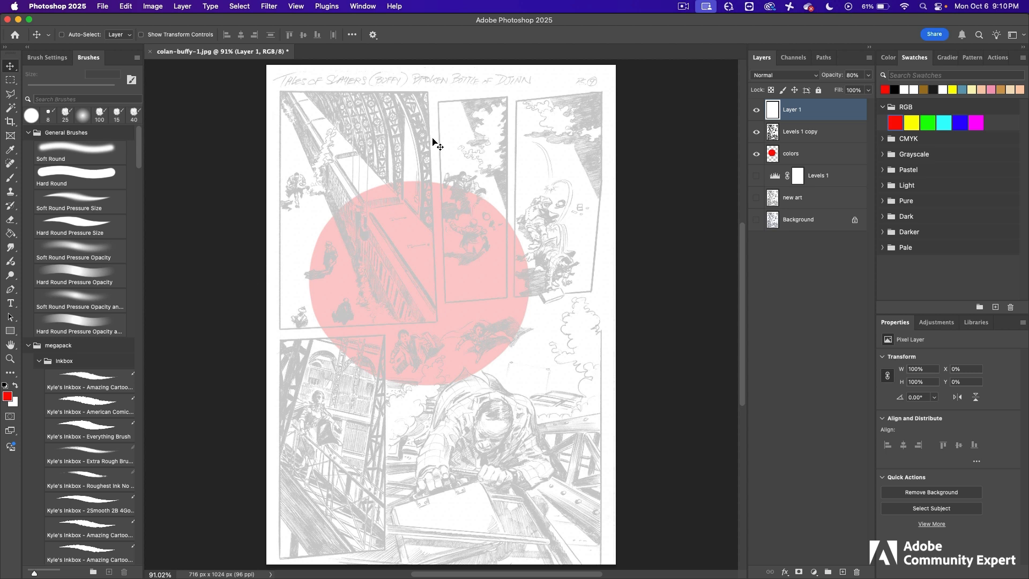
Set up the Rectangle tool with no fill and a 2 px black stroke.
{"action": "left_click_drag", "start_coordinate": [10, 331], "coordinate": [56, 333]}
{"action": "left_click", "coordinate": [119, 35]}
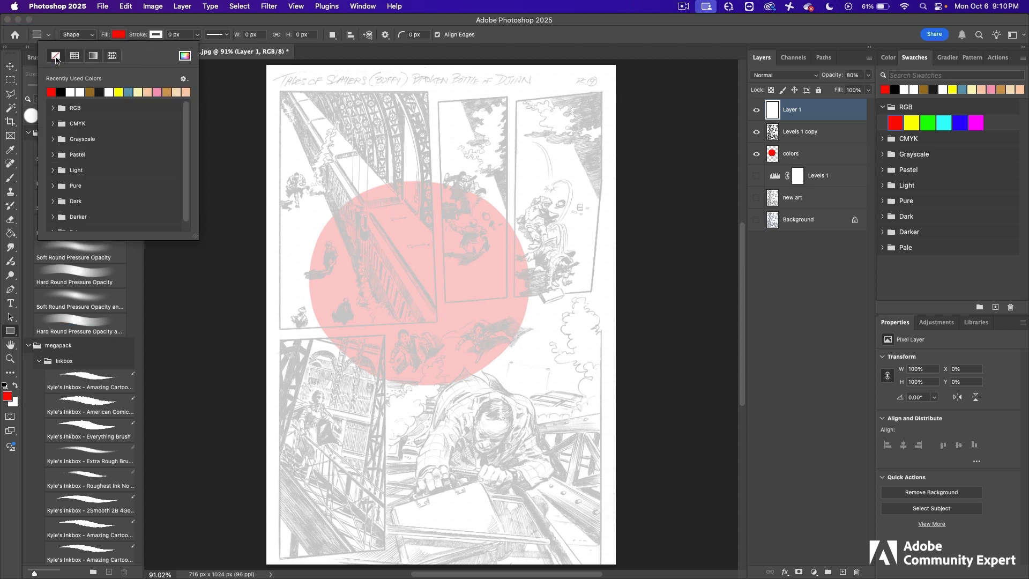
{"action": "left_click", "coordinate": [56, 56]}
{"action": "left_click", "coordinate": [187, 35]}
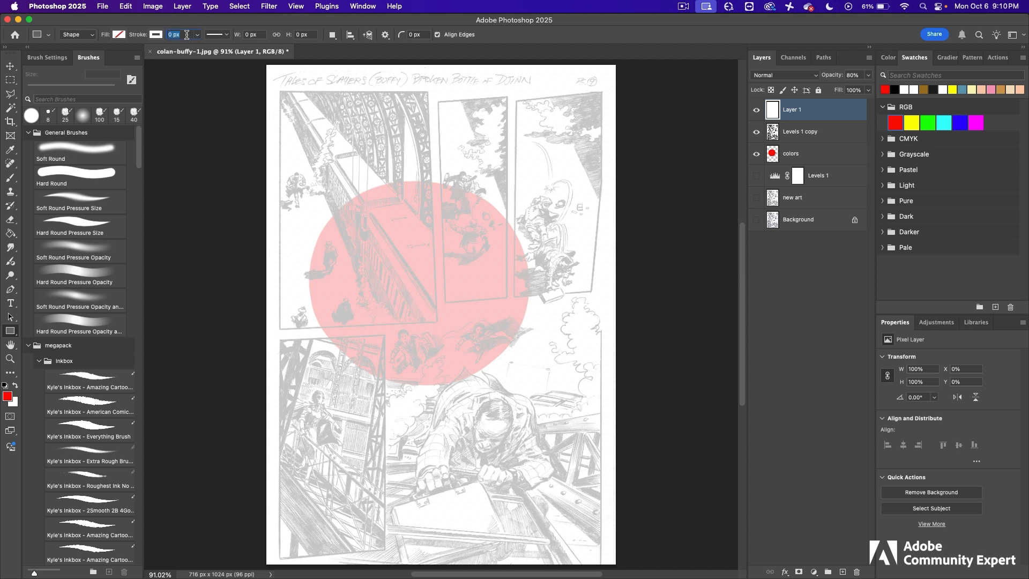
{"action": "type", "text": "2"}
{"action": "left_click", "coordinate": [155, 36]}
{"action": "left_click", "coordinate": [98, 91]}
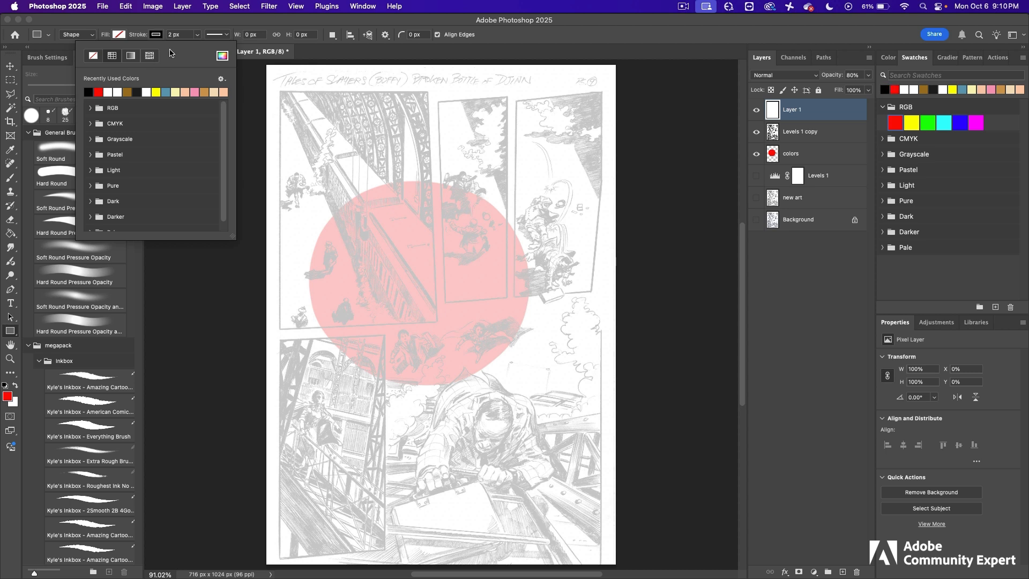
Draw a rectangle about 259 px wide and 591 px high over the upper panels, and make Layer 1 the active layer.
{"action": "left_click", "coordinate": [327, 125]}
{"action": "mouse_move", "coordinate": [327, 126]}
{"action": "left_mouse_down"}
{"action": "mouse_move", "coordinate": [456, 303]}
{"action": "mouse_move", "coordinate": [455, 414]}
{"action": "left_mouse_up"}
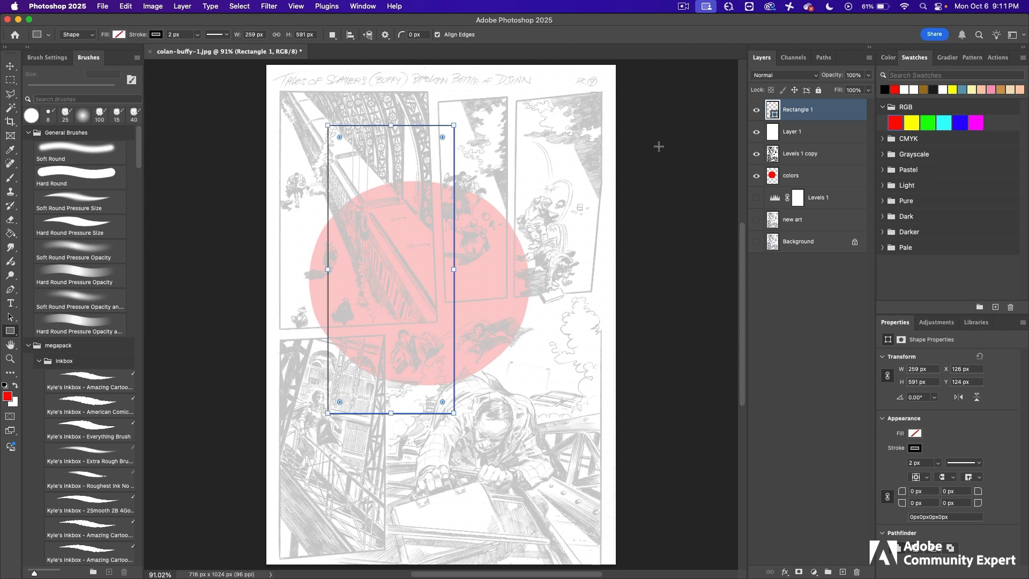
{"action": "left_click", "coordinate": [816, 136]}
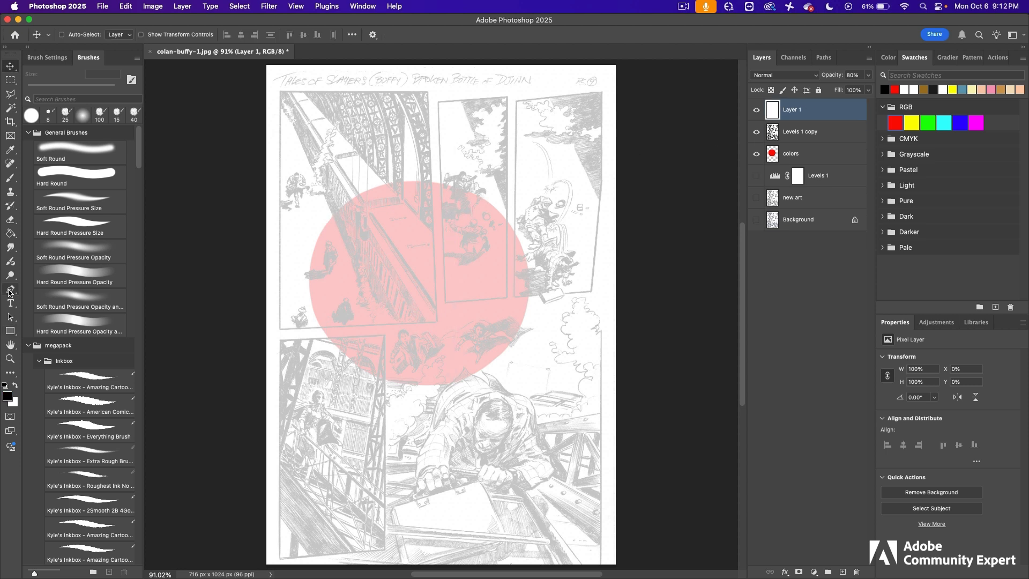
Hide the colors layer and set the Pen tool to draw in Shape mode.
{"action": "left_click", "coordinate": [11, 289]}
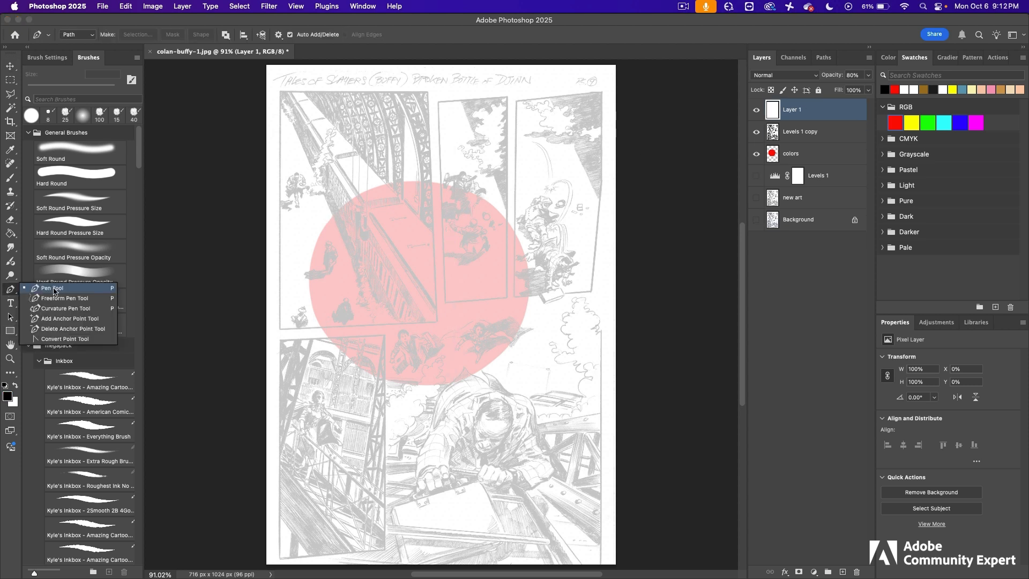
{"action": "left_click", "coordinate": [53, 289]}
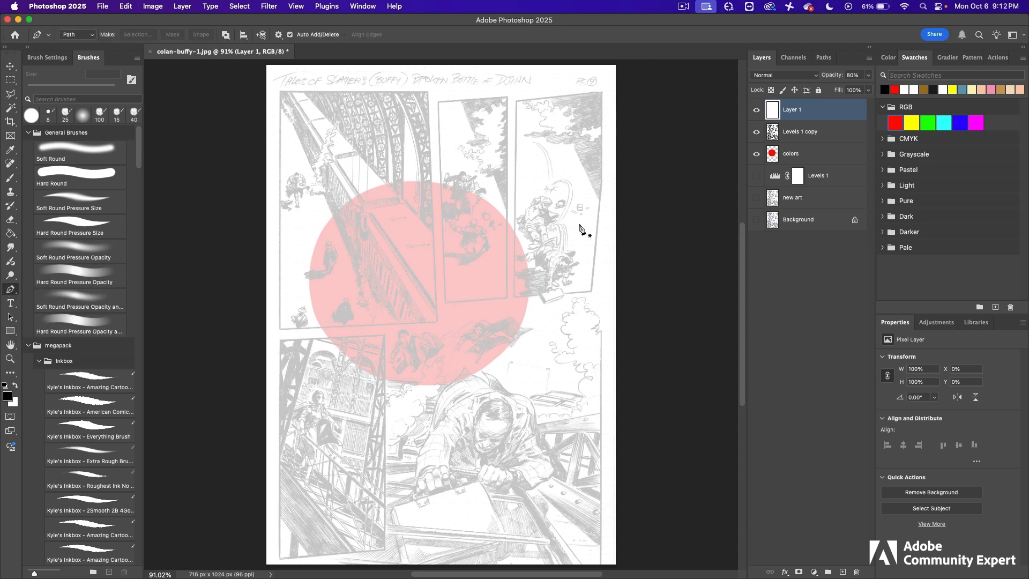
{"action": "left_click", "coordinate": [756, 155]}
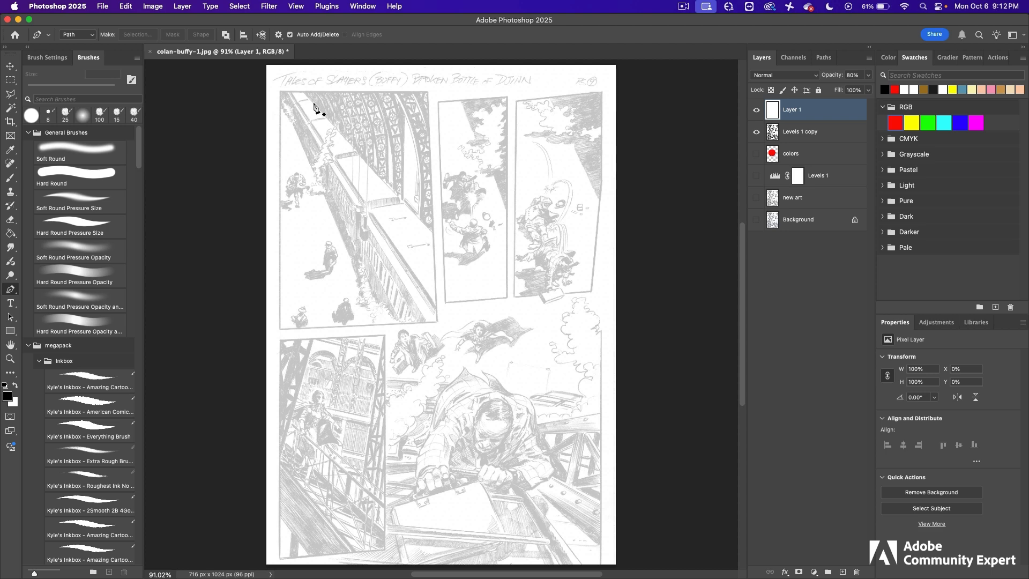
{"action": "scroll", "coordinate": [301, 95], "scroll_direction": "up", "scroll_amount": 3}
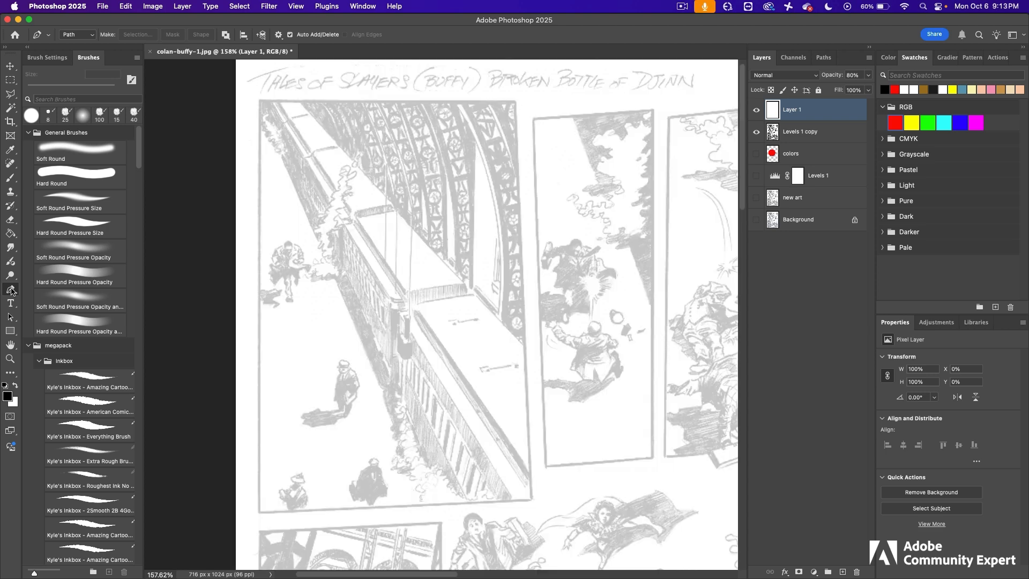
{"action": "left_click", "coordinate": [85, 37]}
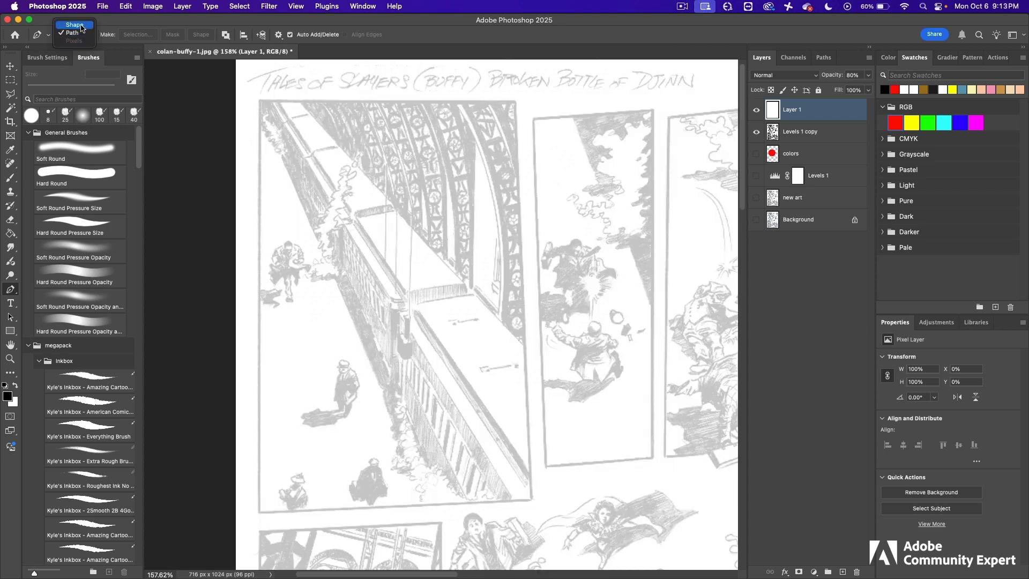
{"action": "left_click", "coordinate": [75, 26]}
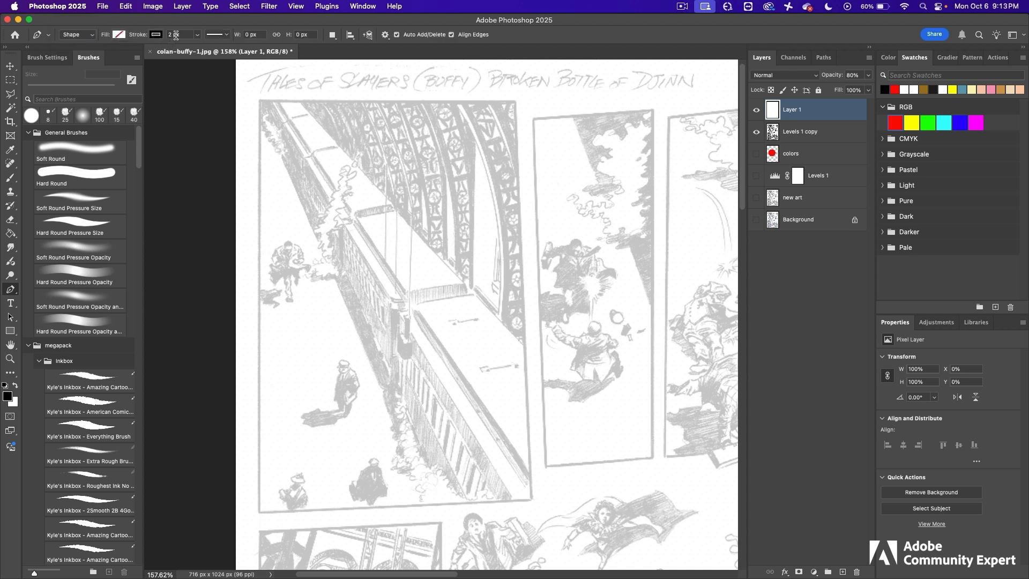
Trace the first panel's border as a closed four-corner pen shape, about 320 by 487 px, and make Layer 1 active.
{"action": "left_click", "coordinate": [260, 101]}
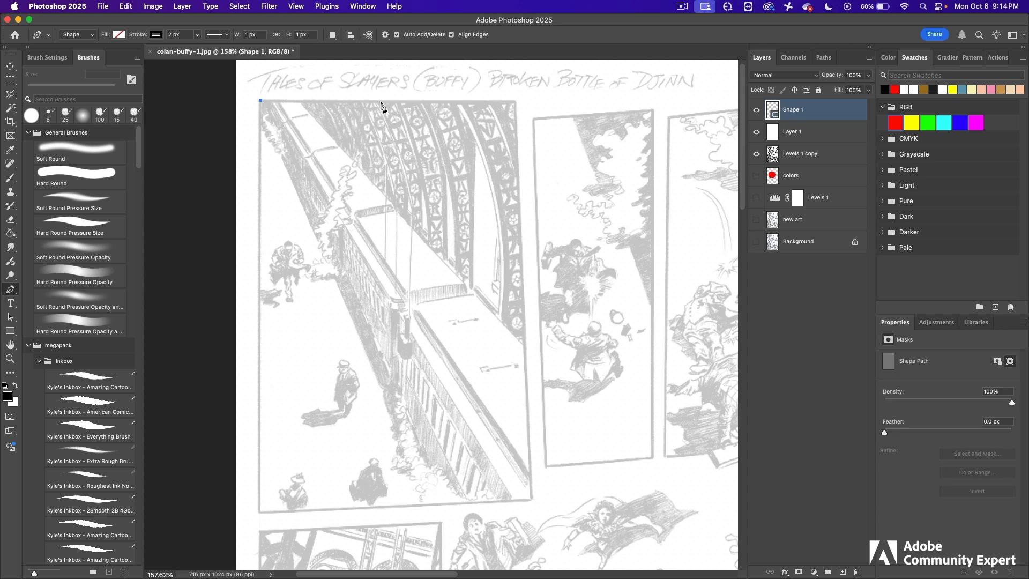
{"action": "left_click", "coordinate": [516, 101]}
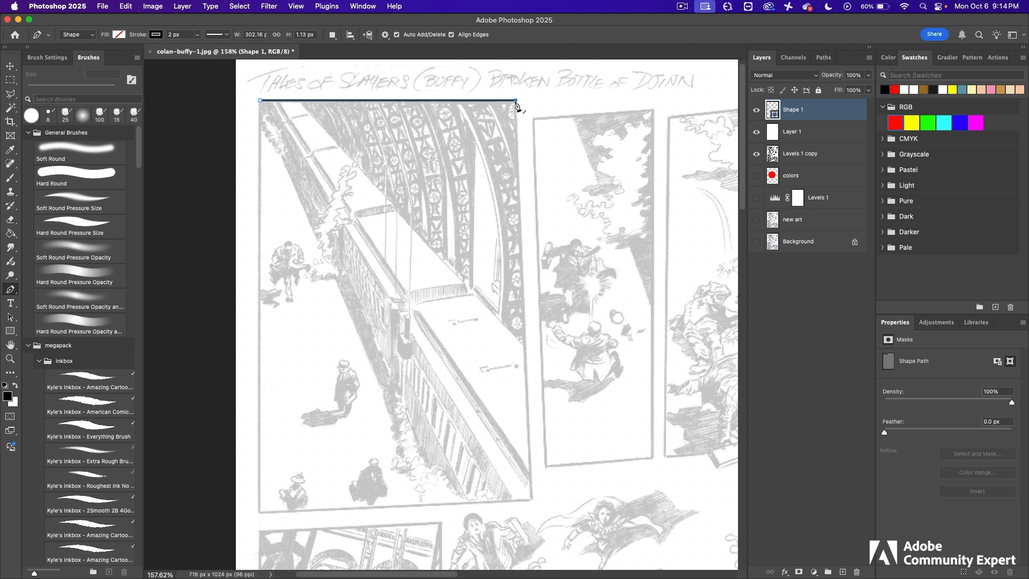
{"action": "left_click", "coordinate": [530, 497]}
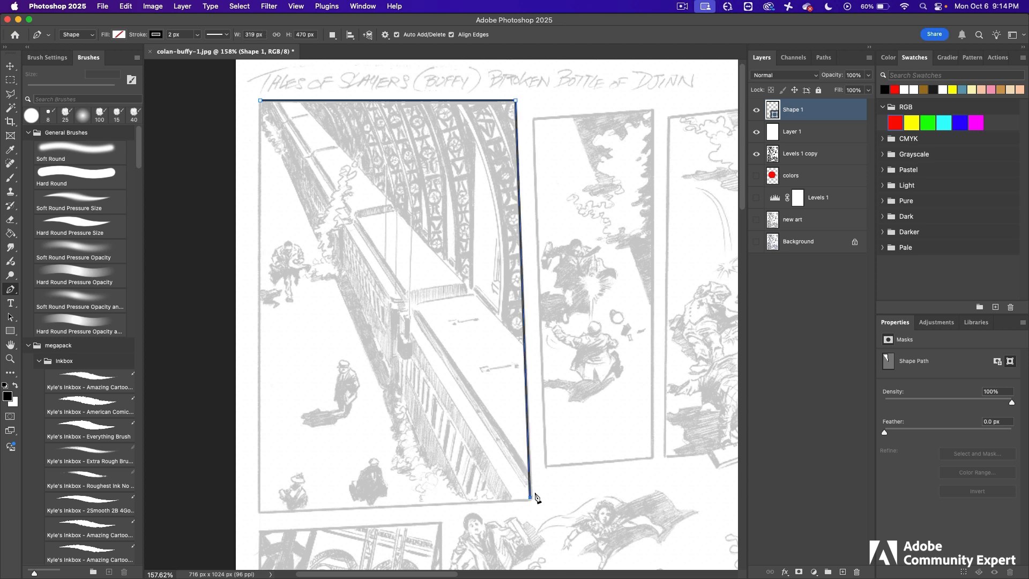
{"action": "left_click", "coordinate": [260, 511]}
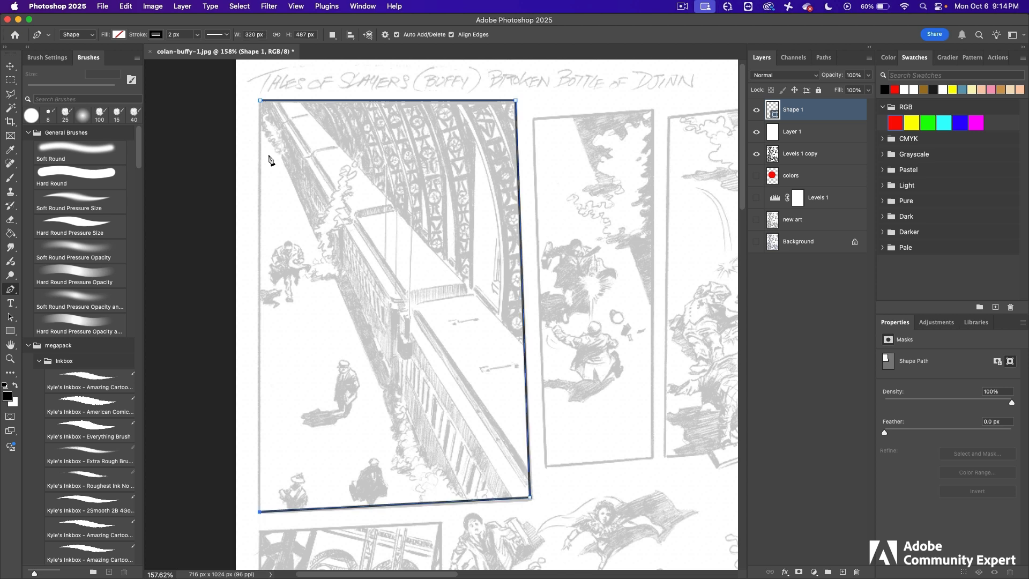
{"action": "left_click", "coordinate": [261, 102]}
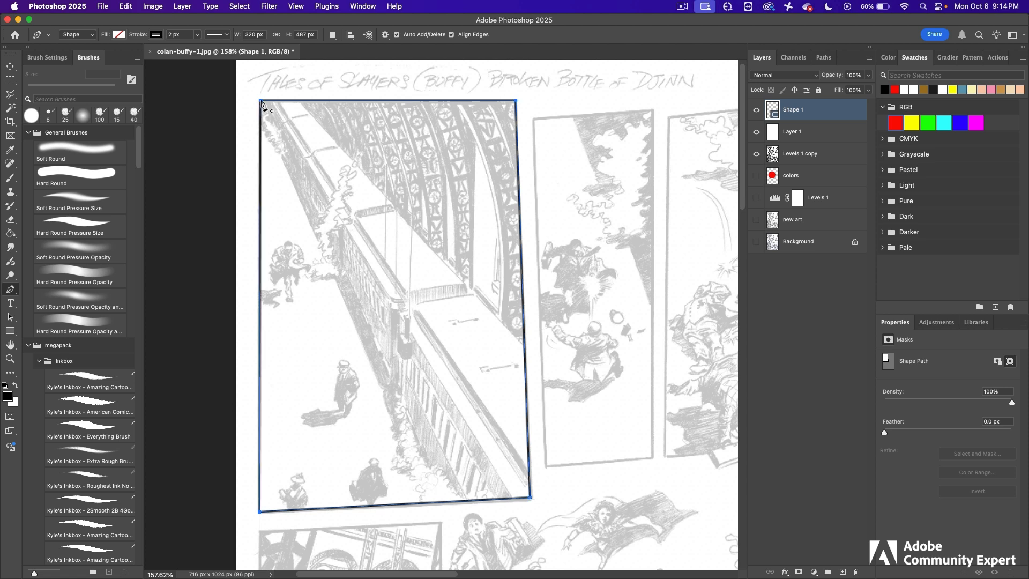
{"action": "left_click", "coordinate": [815, 134]}
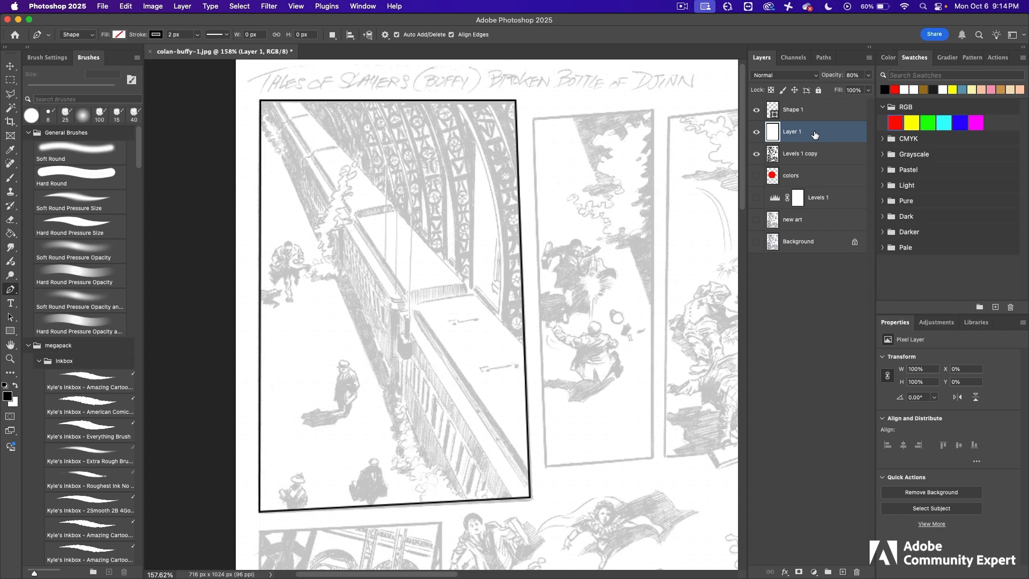